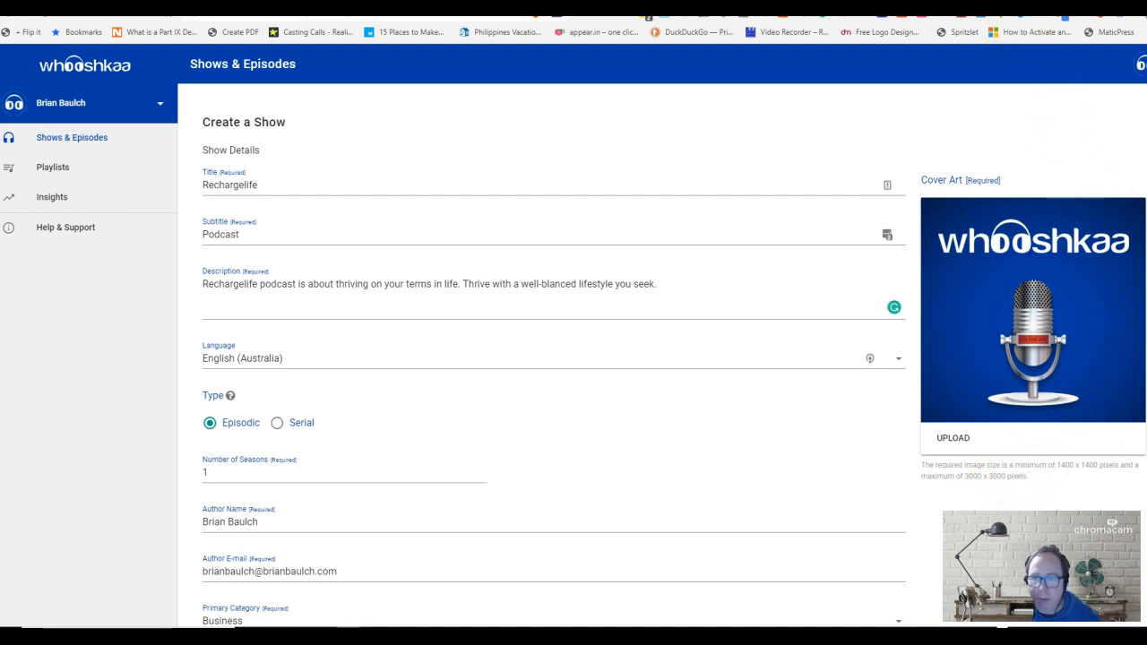
# Step: Switch to Canva and enter custom dimensions of 3000 × 3000 px for a new design
pyautogui.click(1002, 4)
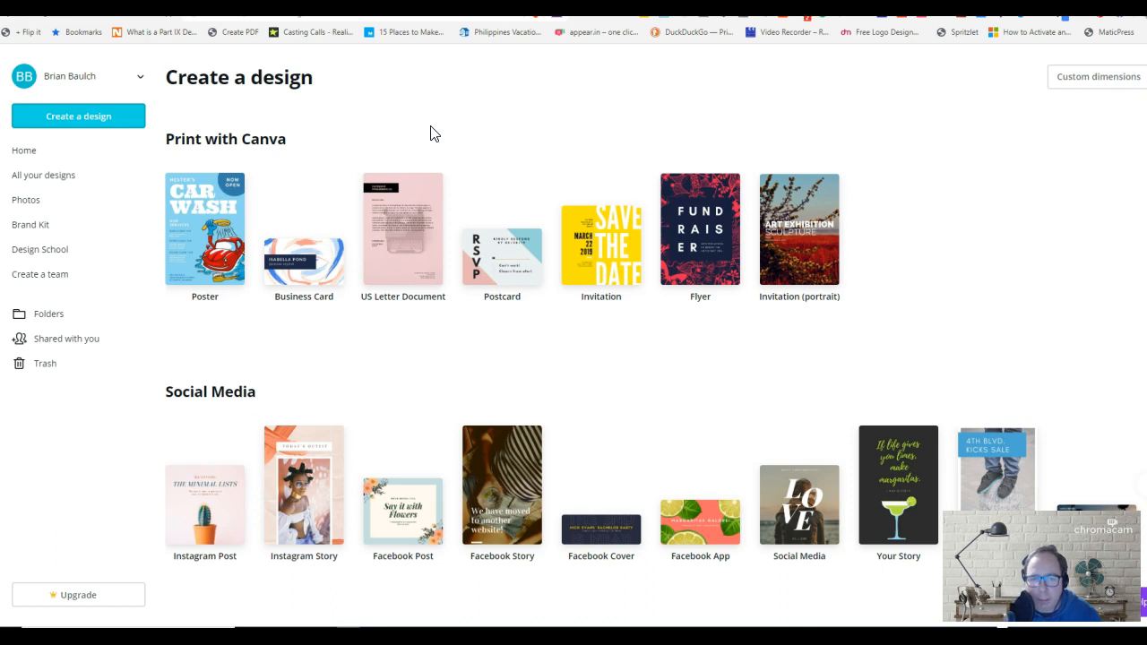
pyautogui.click(1100, 80)
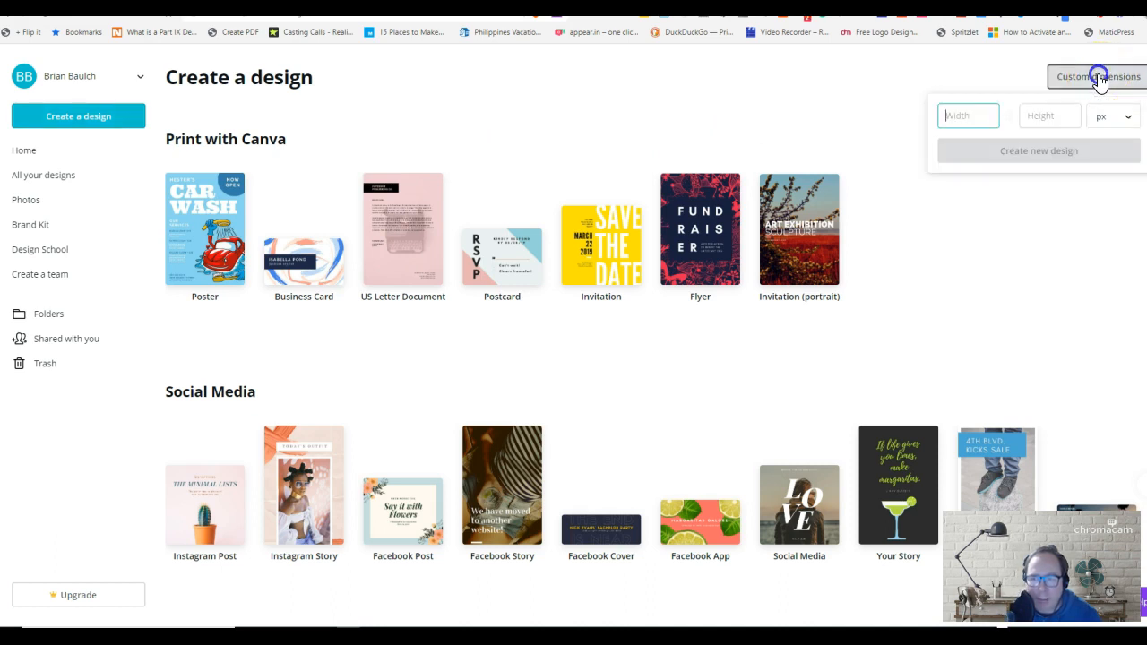
pyautogui.click(972, 114)
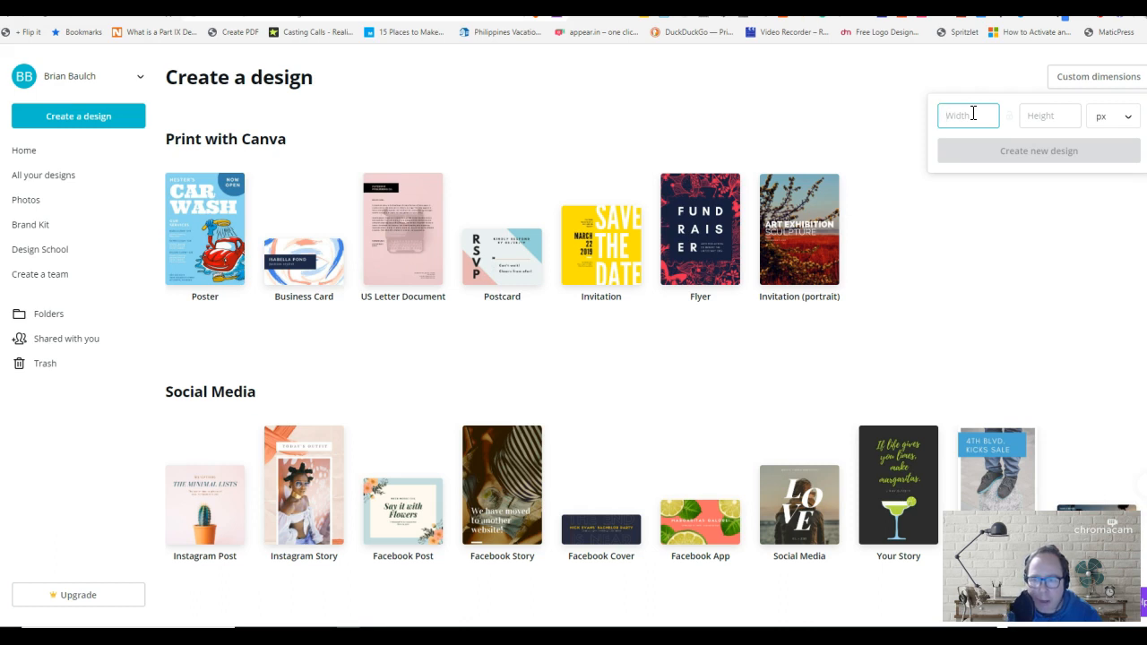
pyautogui.write('3000')
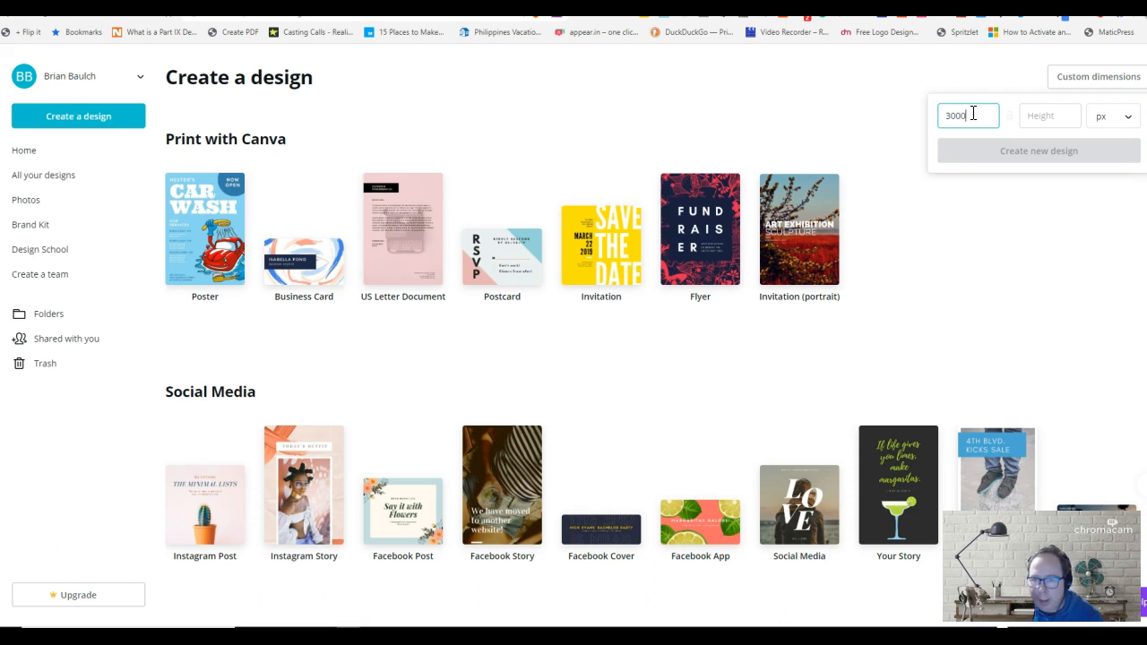
pyautogui.click(1037, 115)
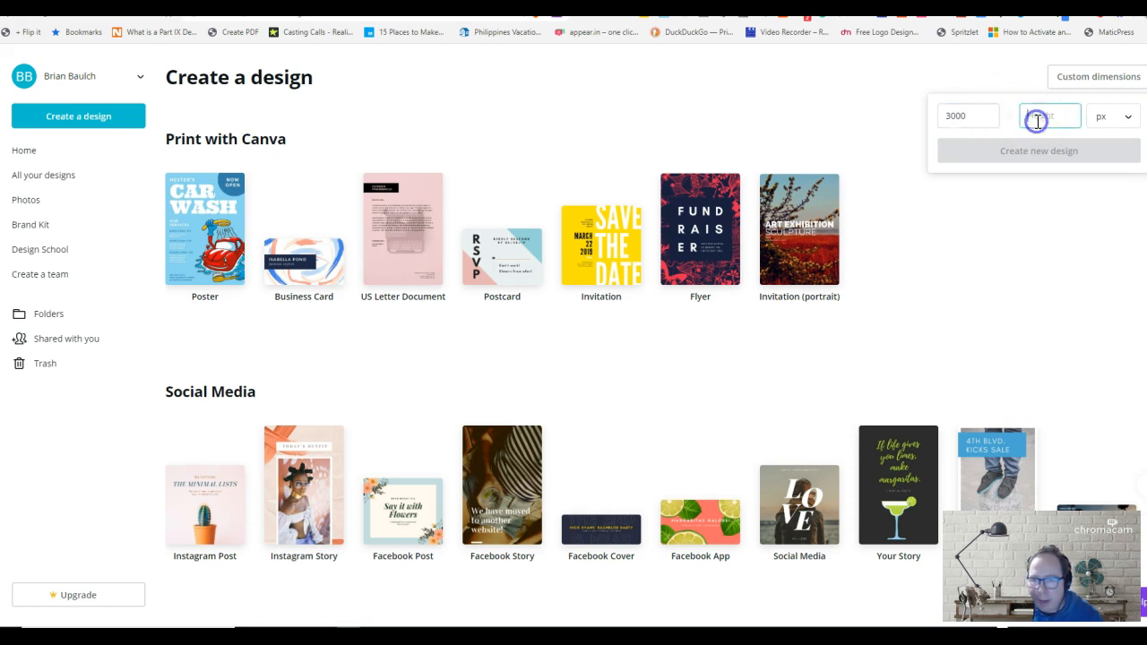
pyautogui.write('300')
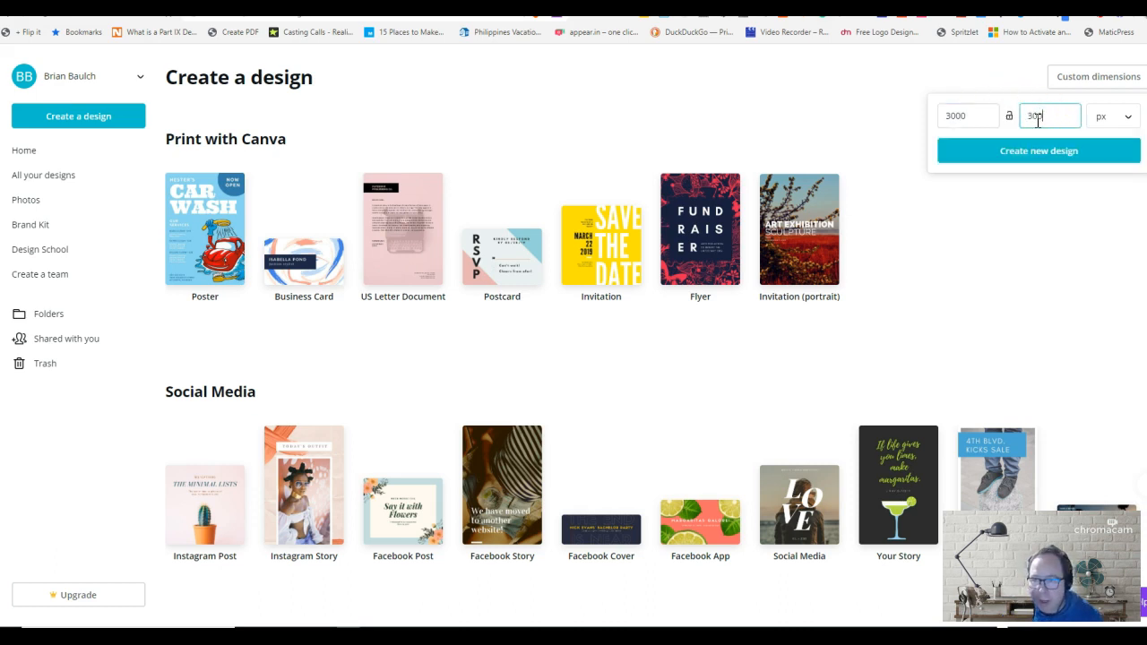
pyautogui.write('0')
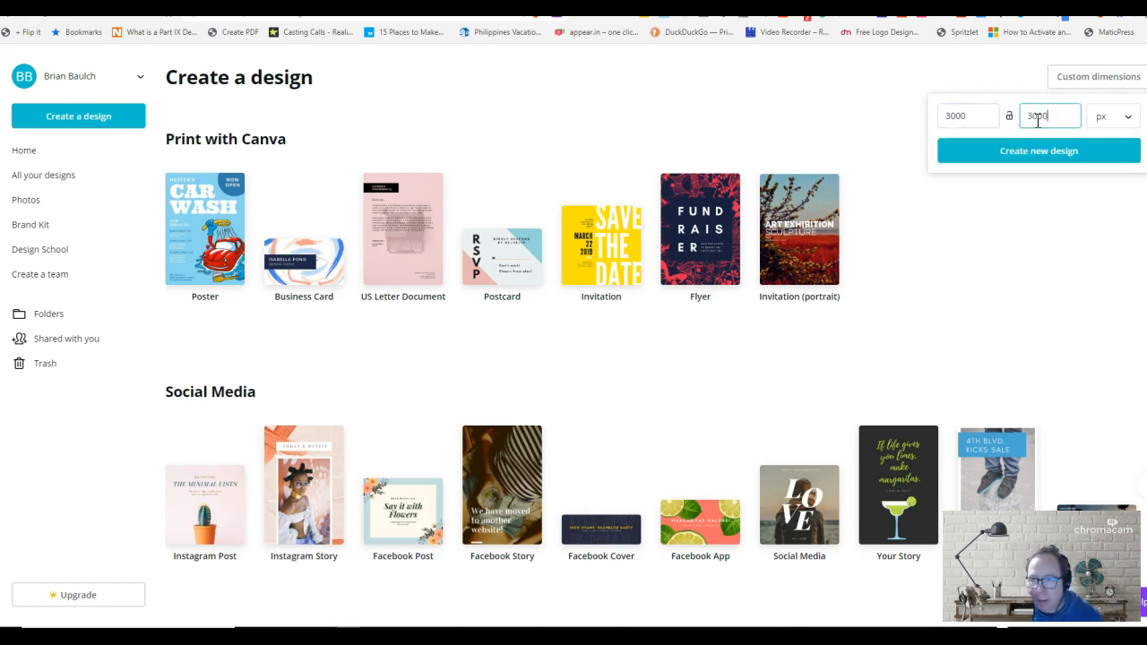
pyautogui.click(1106, 120)
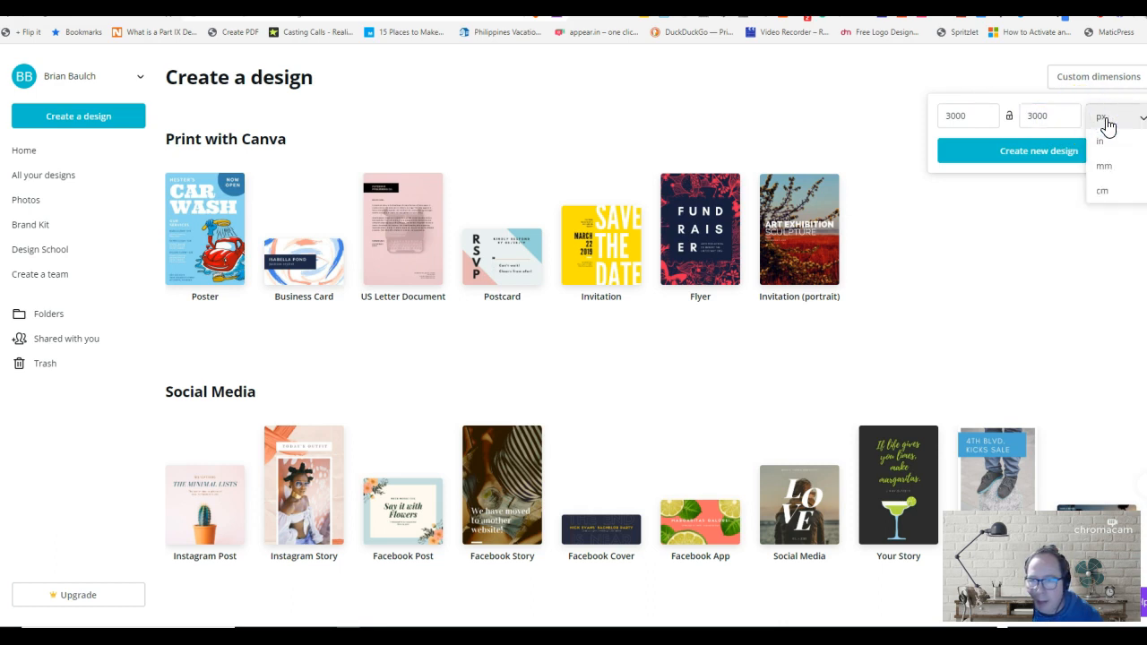
pyautogui.click(1108, 120)
pyautogui.click(1055, 147)
pyautogui.click(1039, 160)
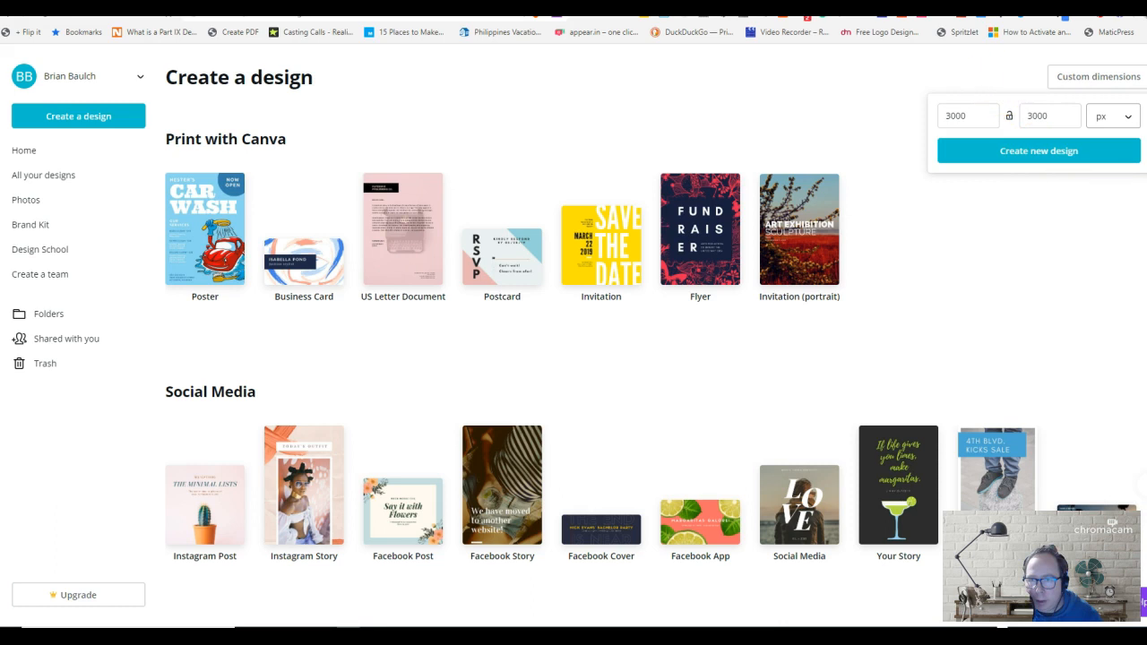
# Step: Check the cover art requirements on the Whooshkaa show page, and create the blank custom-size design in Canva
pyautogui.hotkey('ctrl', 'Tab')
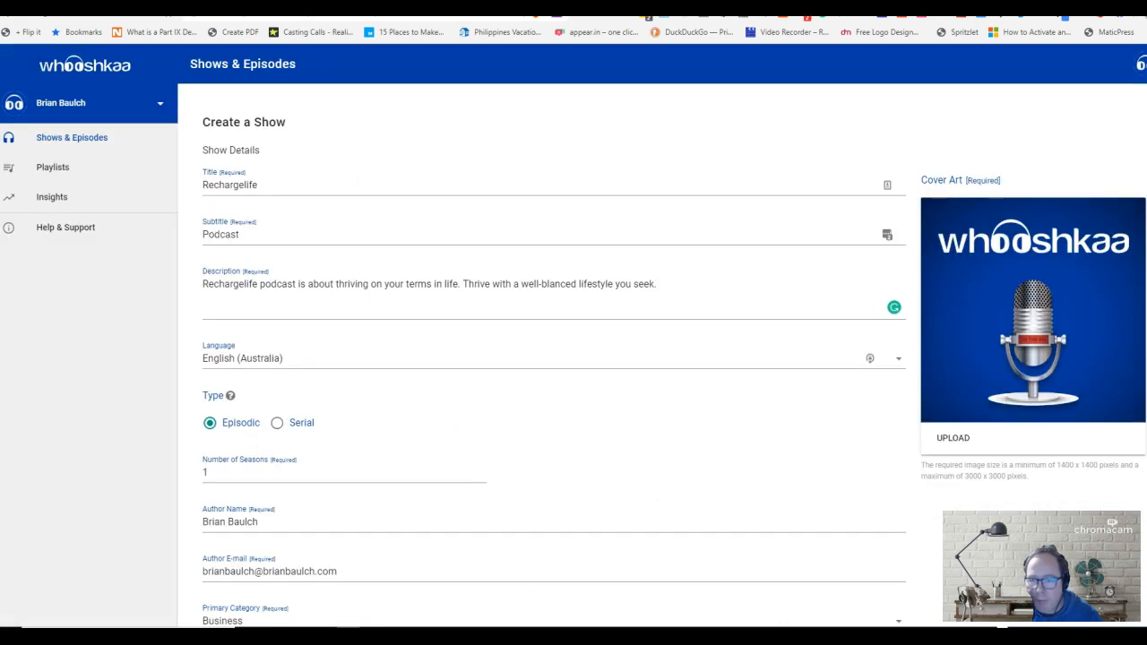
pyautogui.hotkey('ctrl', 'shift', 'Tab')
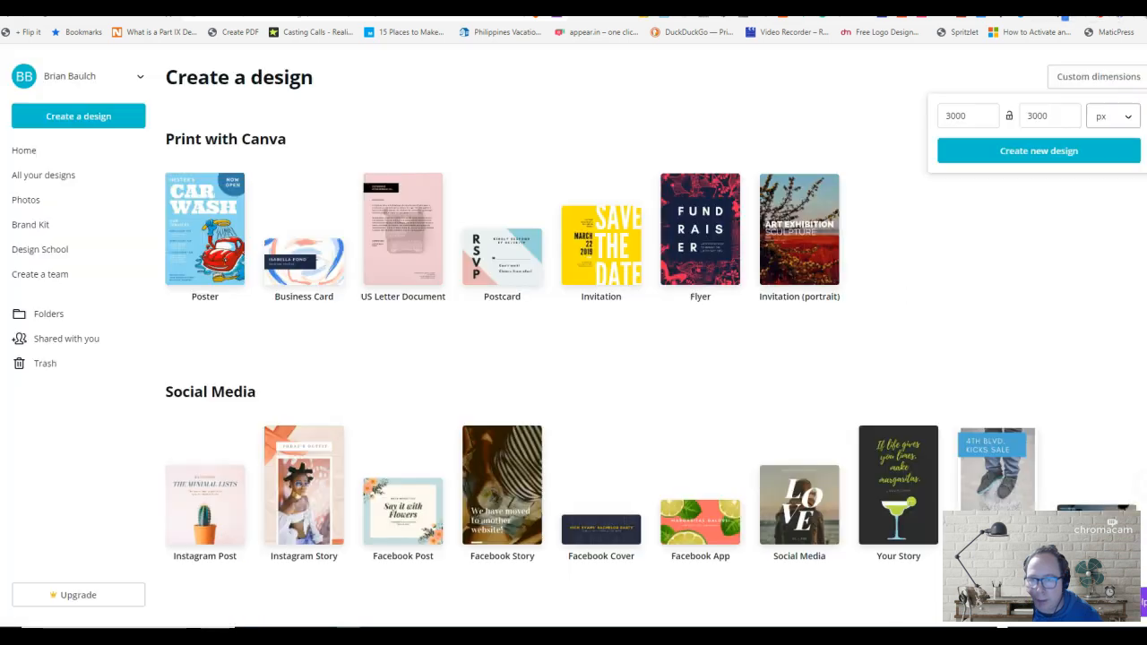
pyautogui.click(1040, 152)
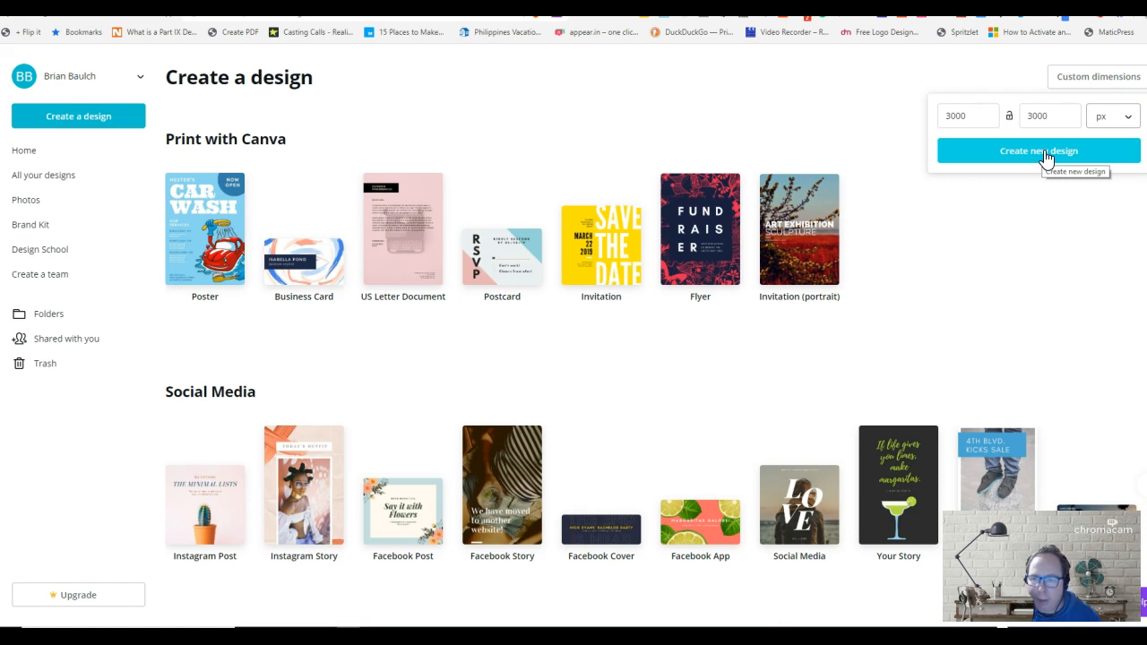
pyautogui.click(1047, 157)
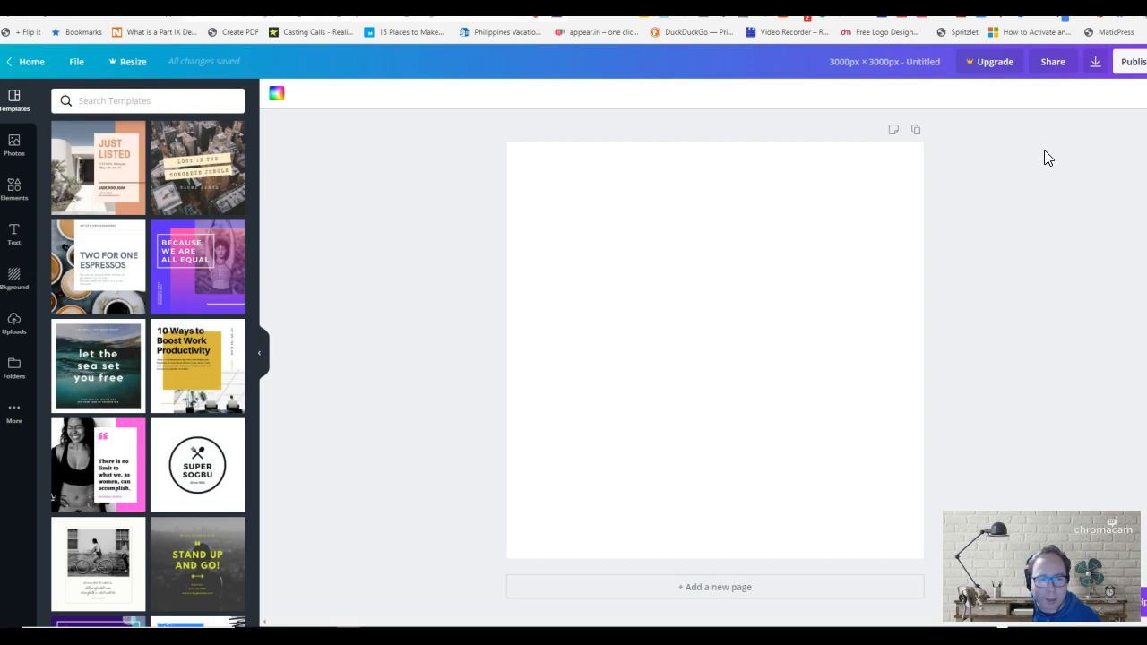
pyautogui.click(1037, 156)
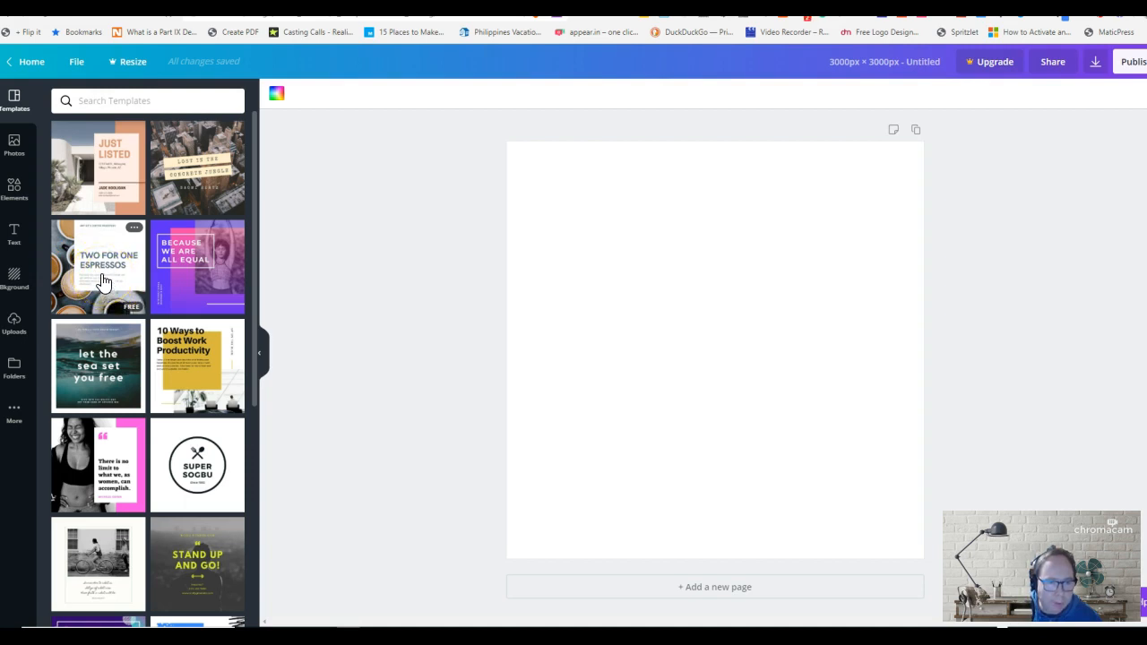
# Step: Look through the first suggested design templates for a possible podcast cover layout
pyautogui.scroll(-3, 103, 282)
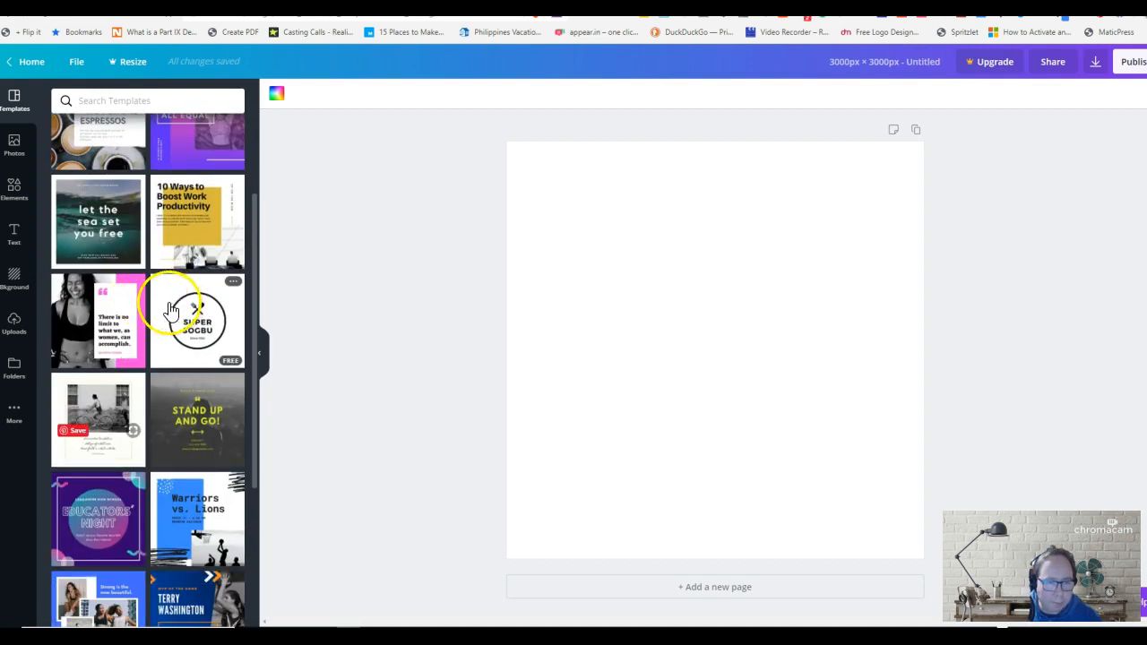
pyautogui.scroll(-8, 170, 425)
pyautogui.scroll(8, 171, 428)
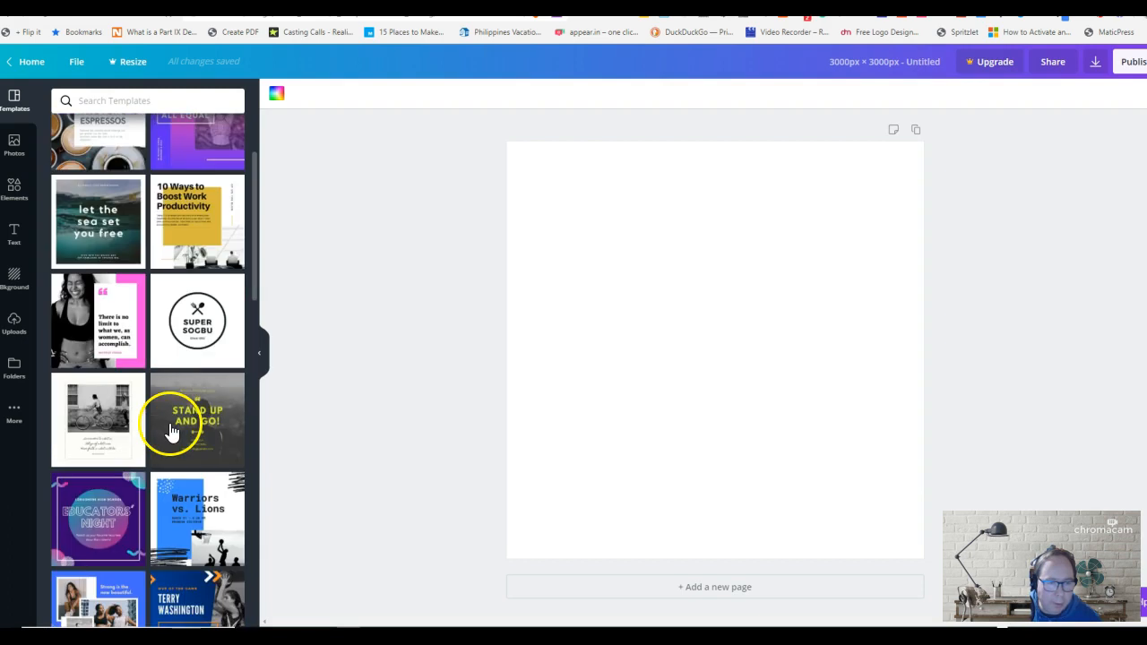
pyautogui.scroll(3, 135, 336)
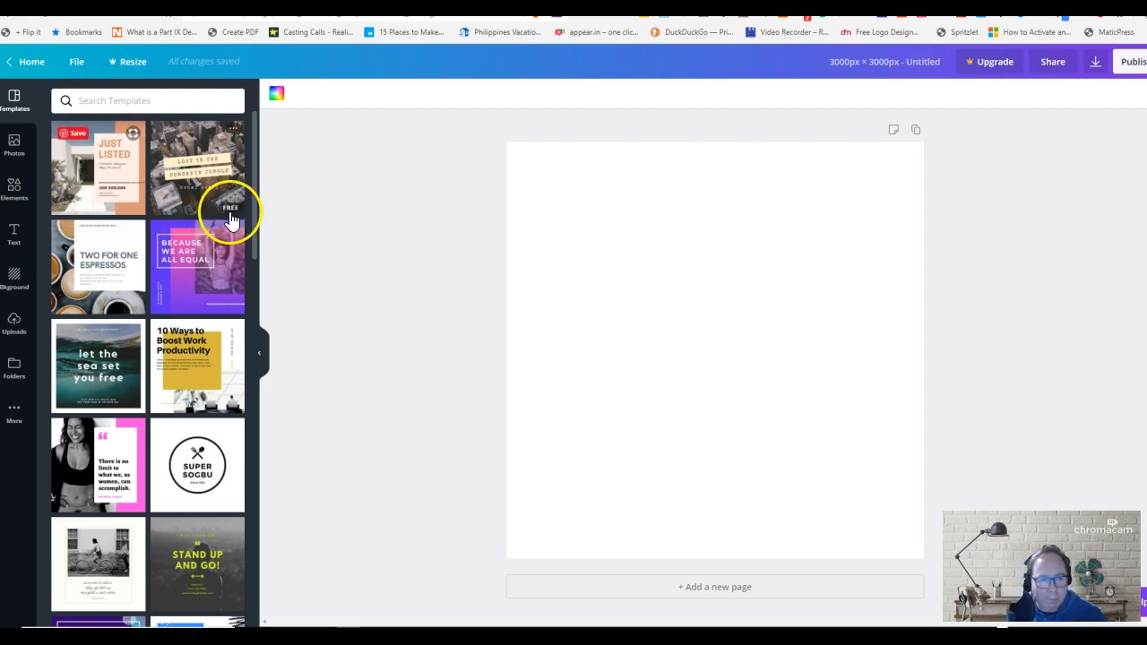
pyautogui.click(109, 186)
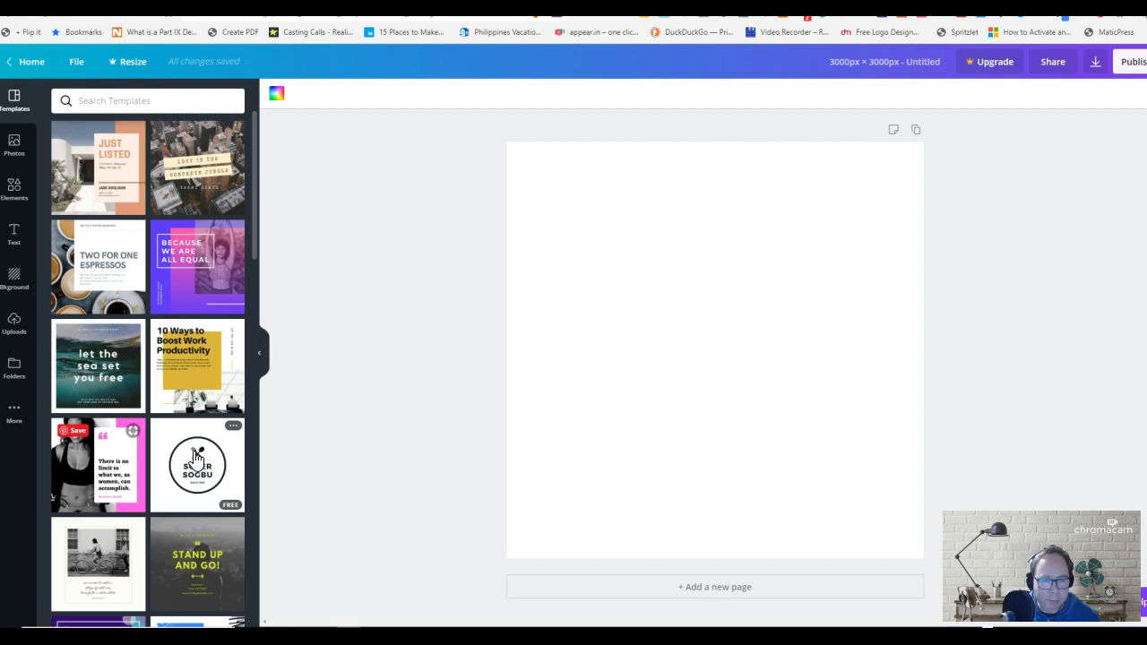
# Step: Find the "defile de mode" template with the yellow band and apply it to the blank page
pyautogui.scroll(-5, 195, 457)
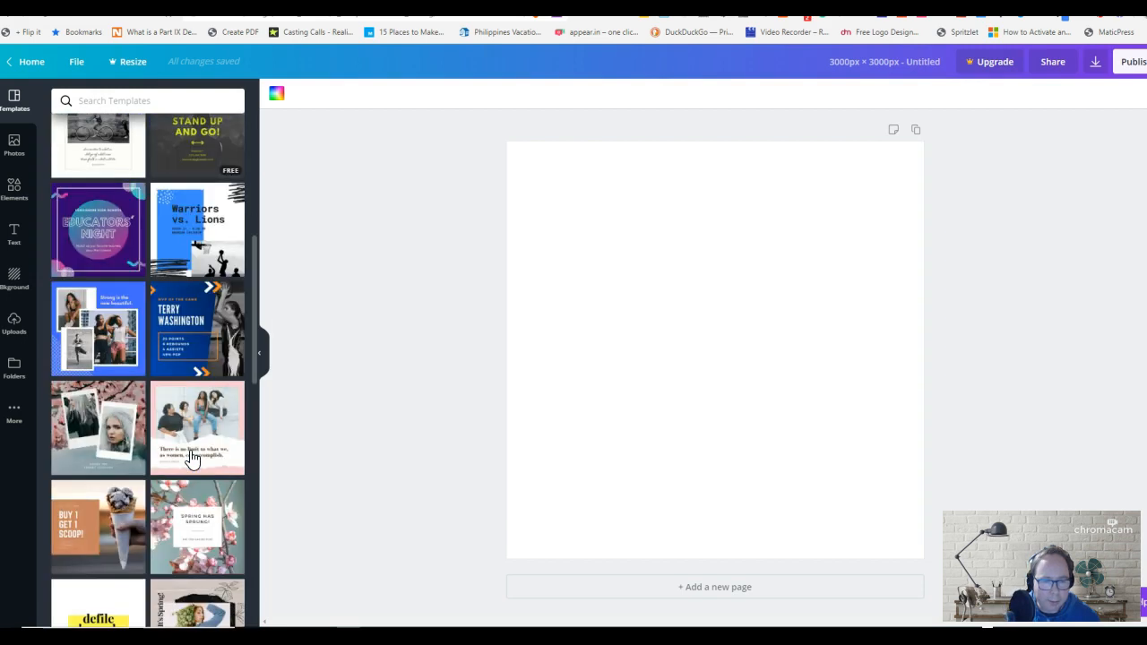
pyautogui.scroll(-3, 191, 458)
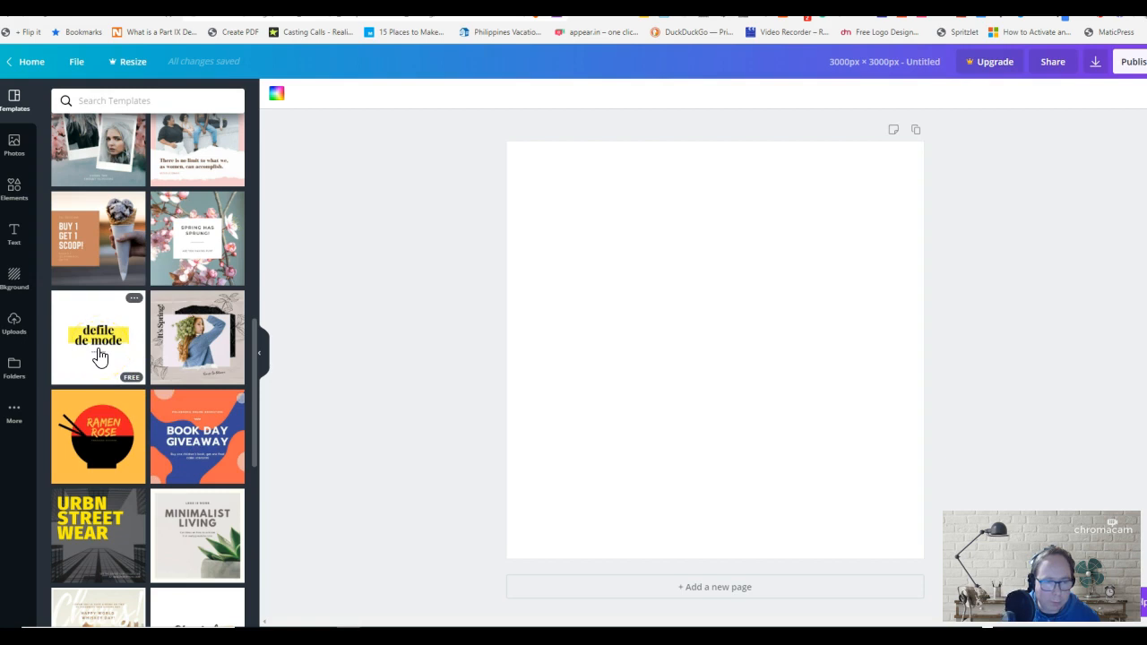
pyautogui.scroll(4, 99, 358)
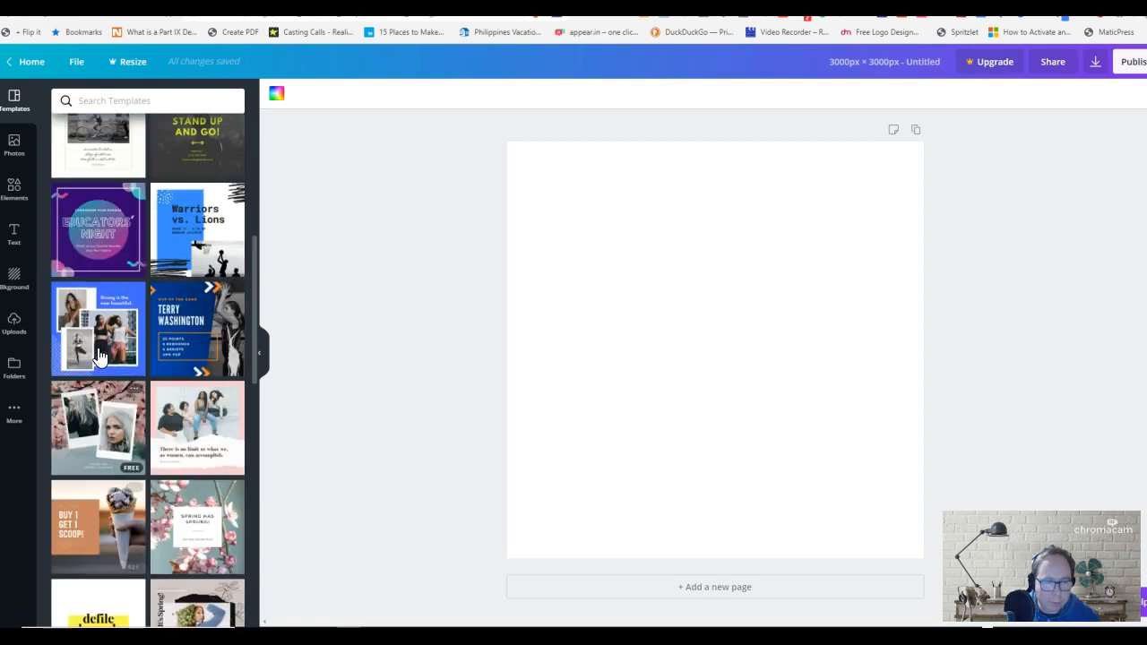
pyautogui.scroll(-3, 100, 357)
pyautogui.scroll(-5, 99, 358)
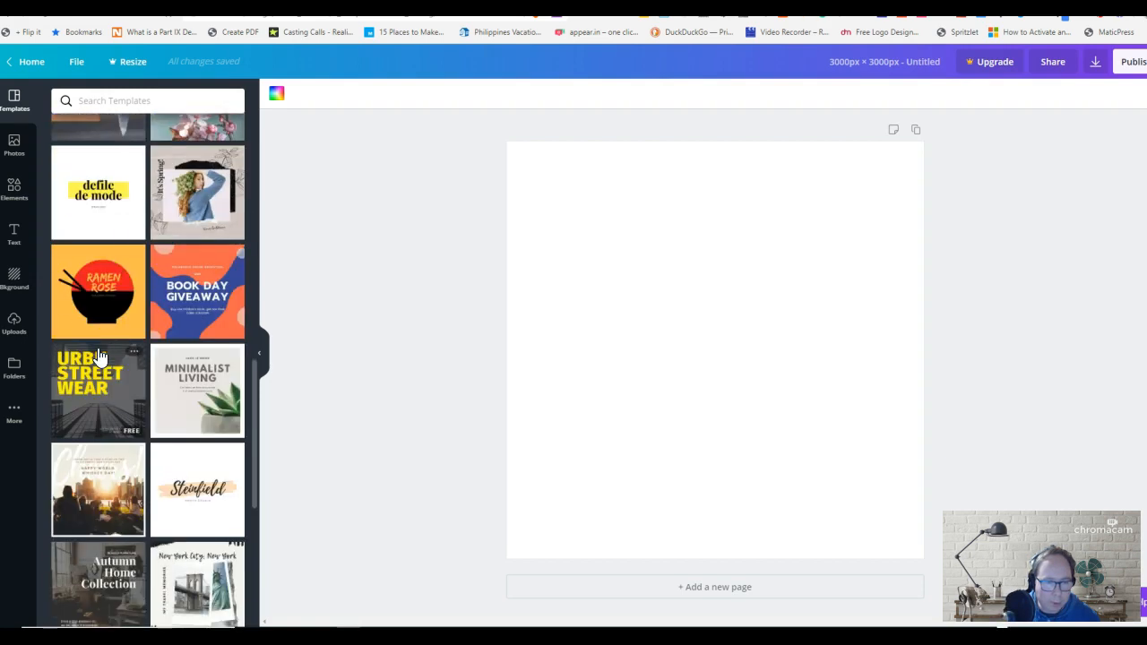
pyautogui.scroll(-6, 103, 359)
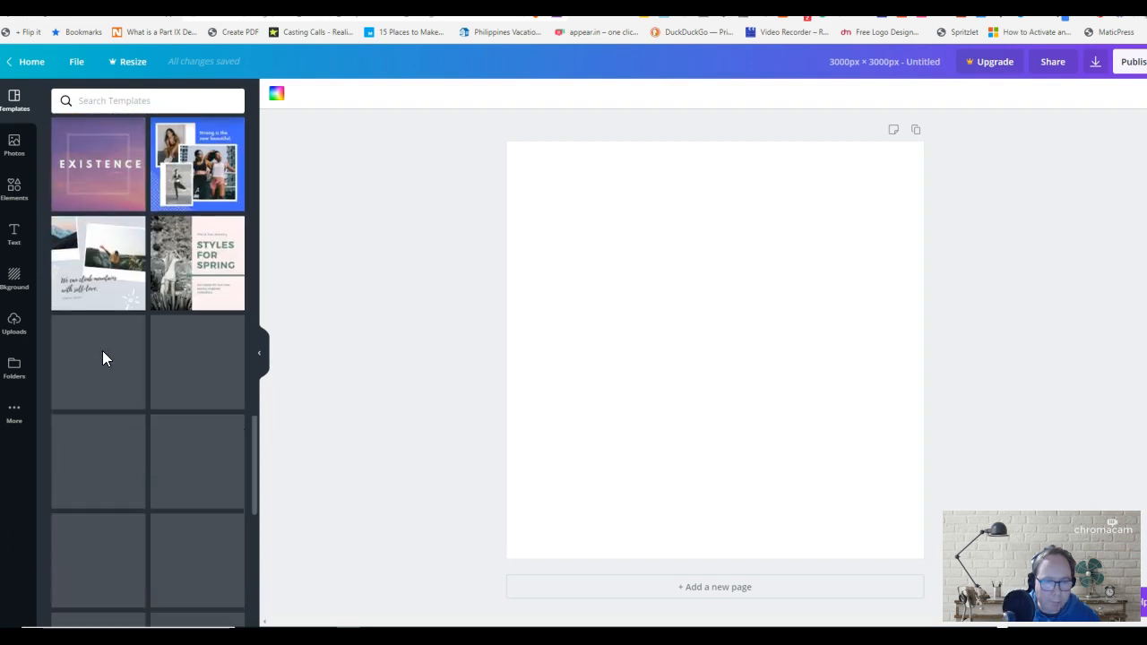
pyautogui.scroll(-2, 103, 359)
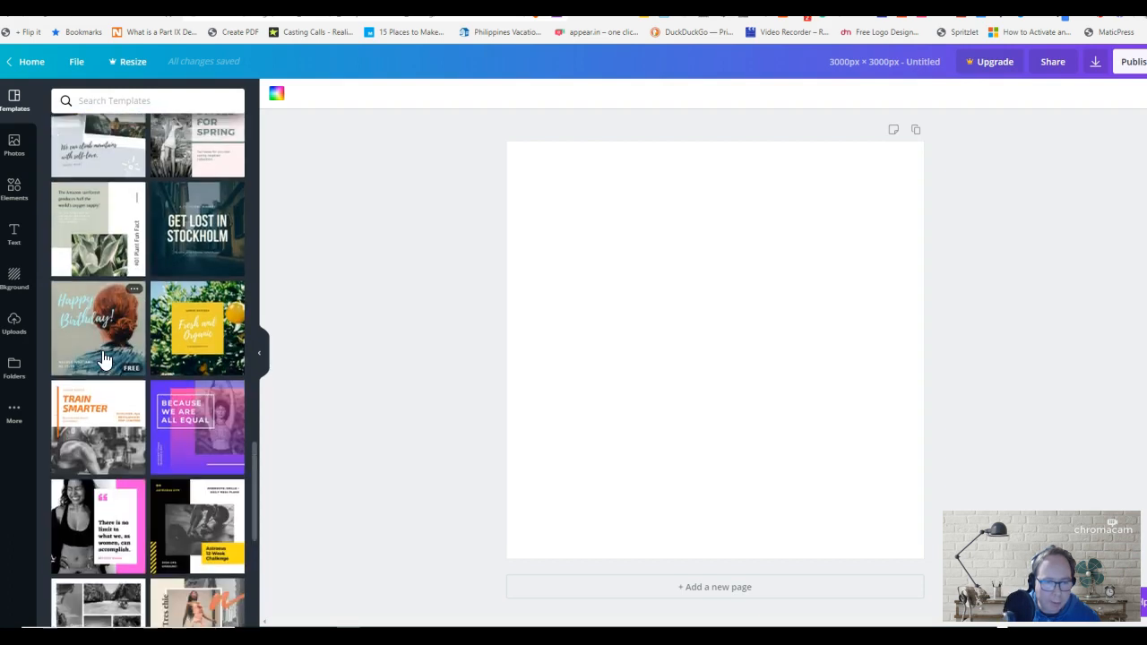
pyautogui.scroll(-3, 103, 359)
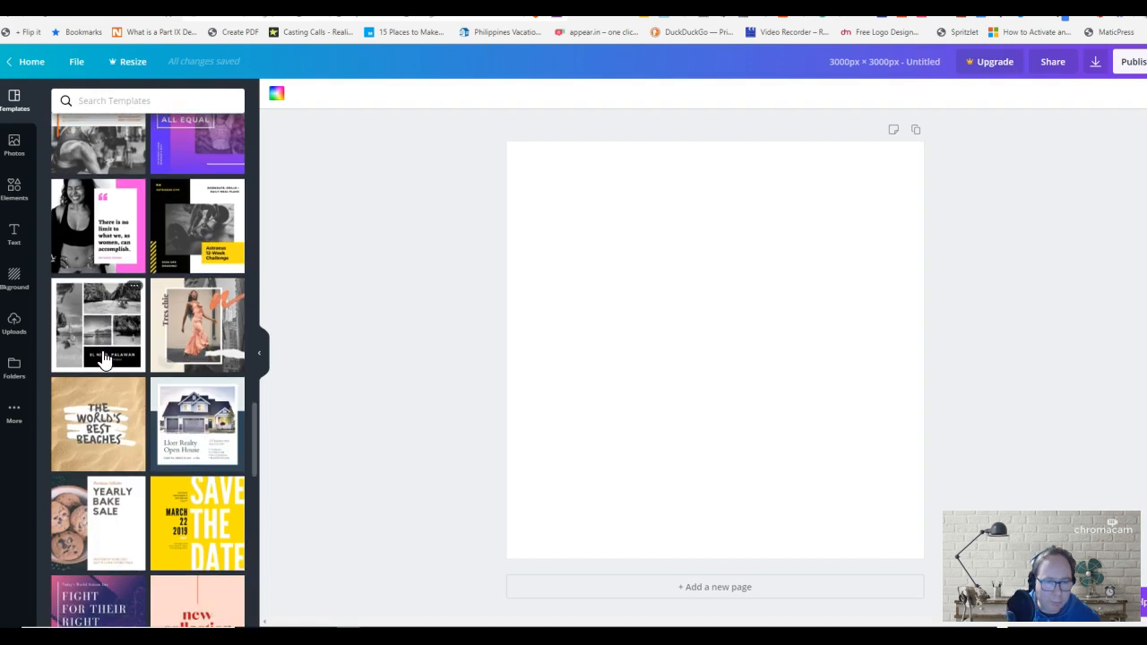
pyautogui.scroll(10, 103, 358)
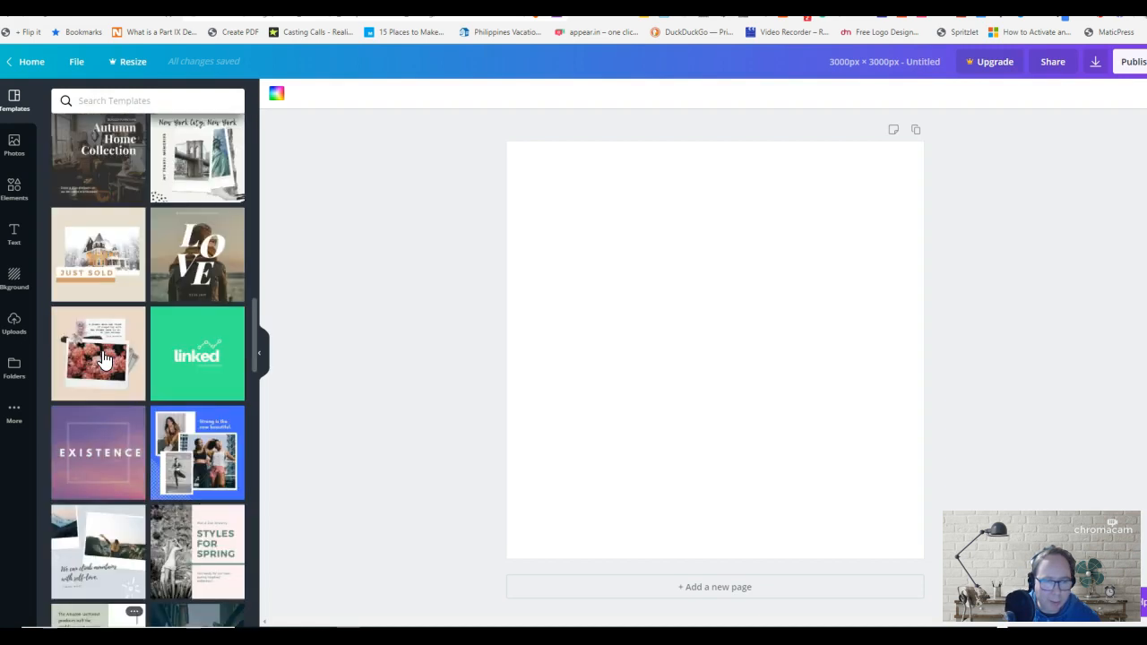
pyautogui.scroll(5, 103, 358)
pyautogui.click(93, 472)
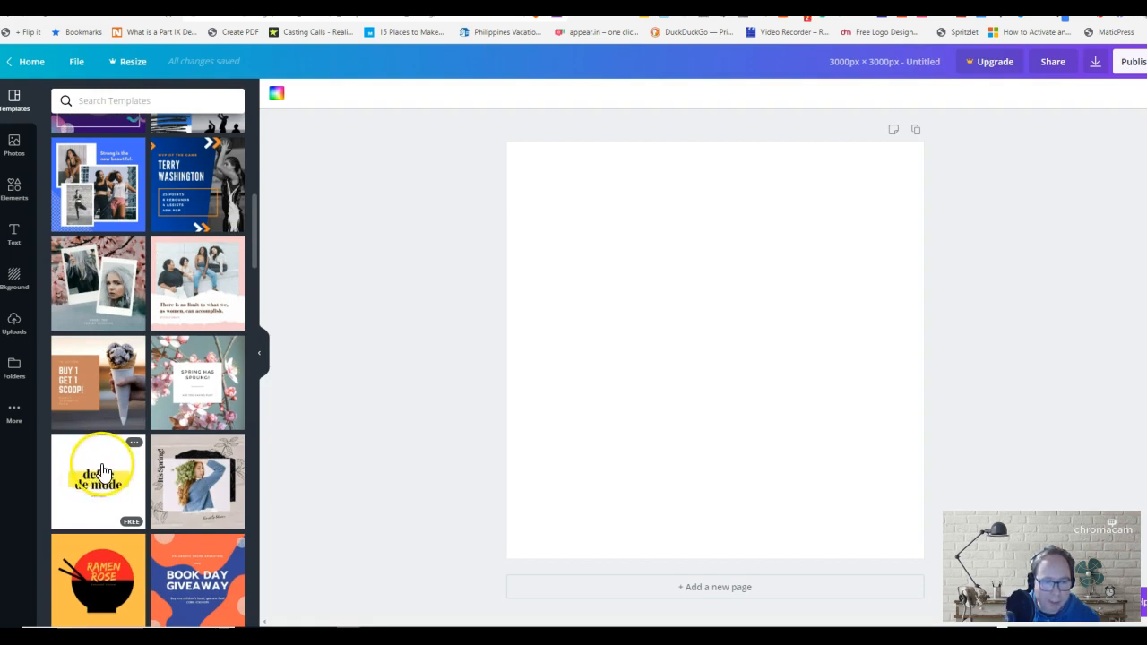
pyautogui.click(101, 468)
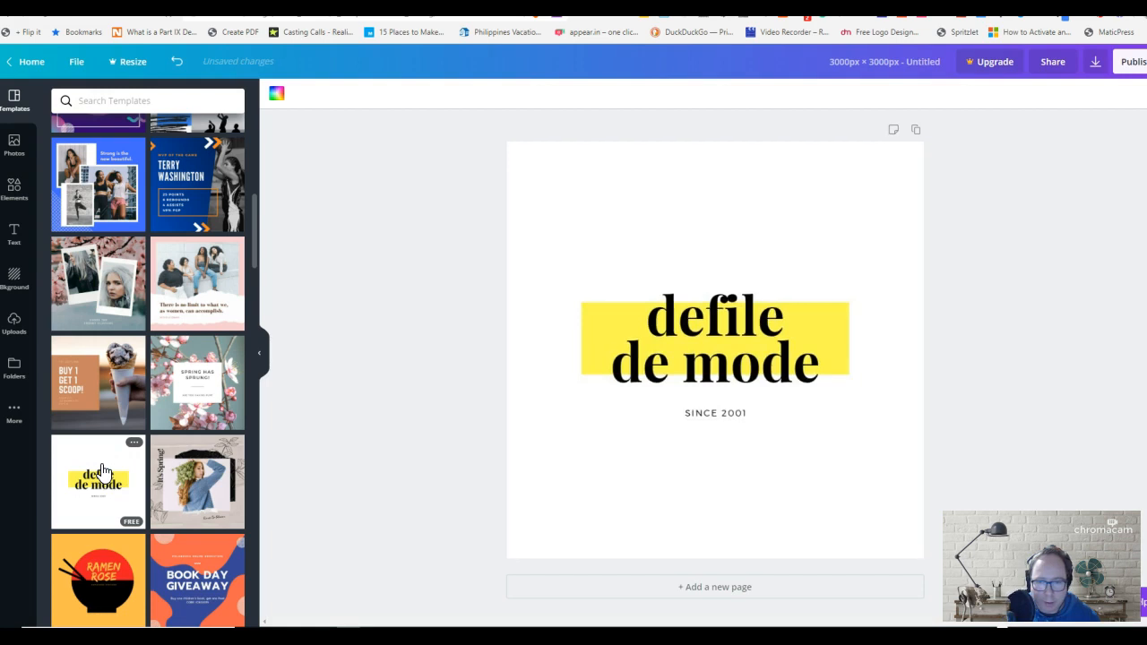
# Step: Delete the "defile de mode" headline text on the yellow band, keeping its text box
pyautogui.click(683, 371)
pyautogui.click(683, 371)
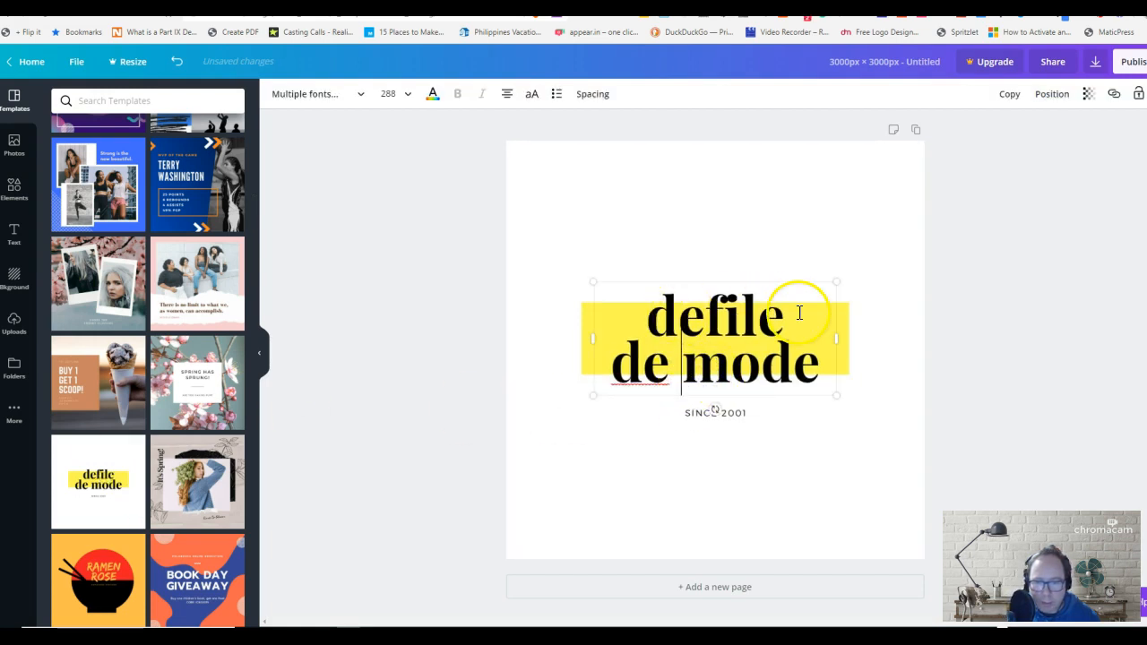
pyautogui.moveTo(645, 302); pyautogui.dragTo(817, 335)
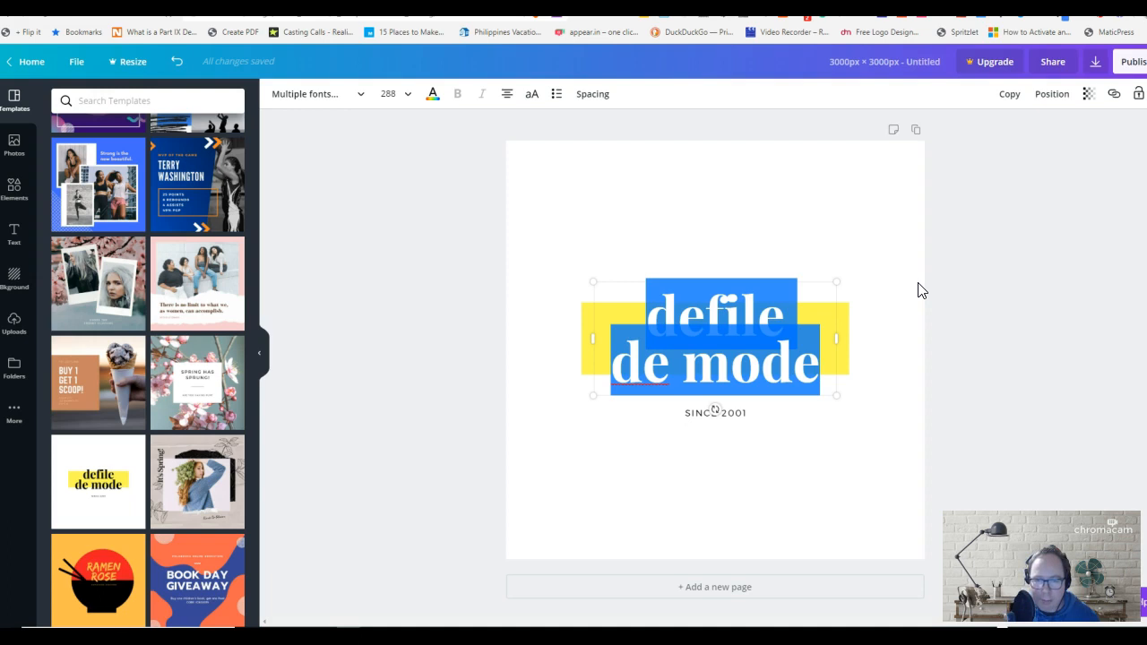
pyautogui.press('BackSpace')
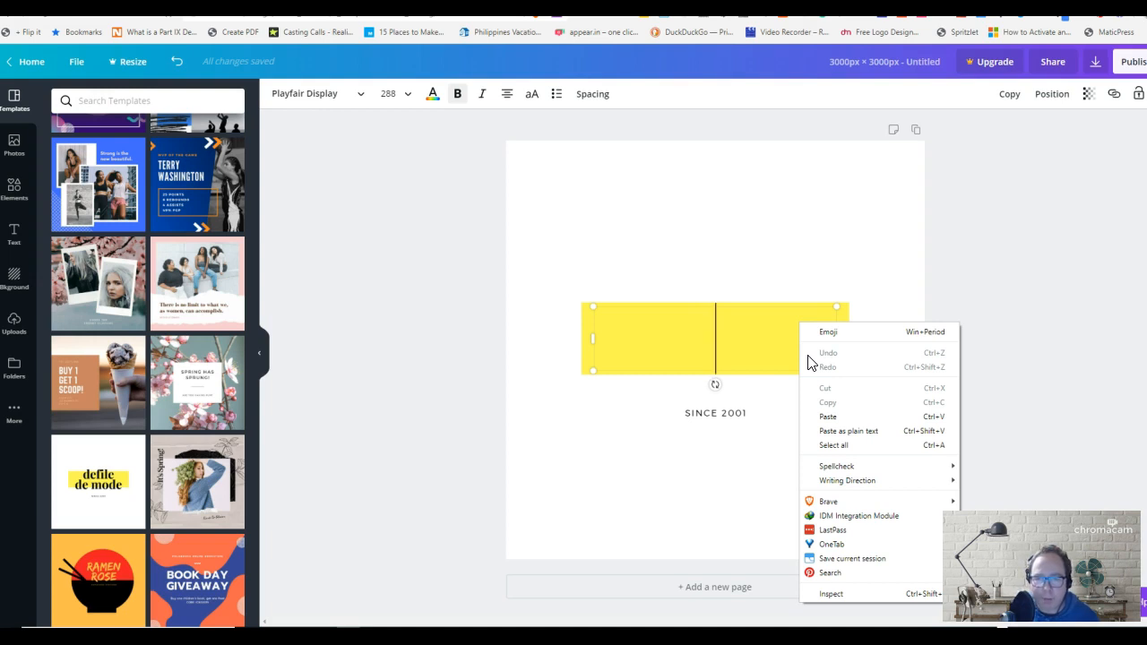
pyautogui.click(791, 331)
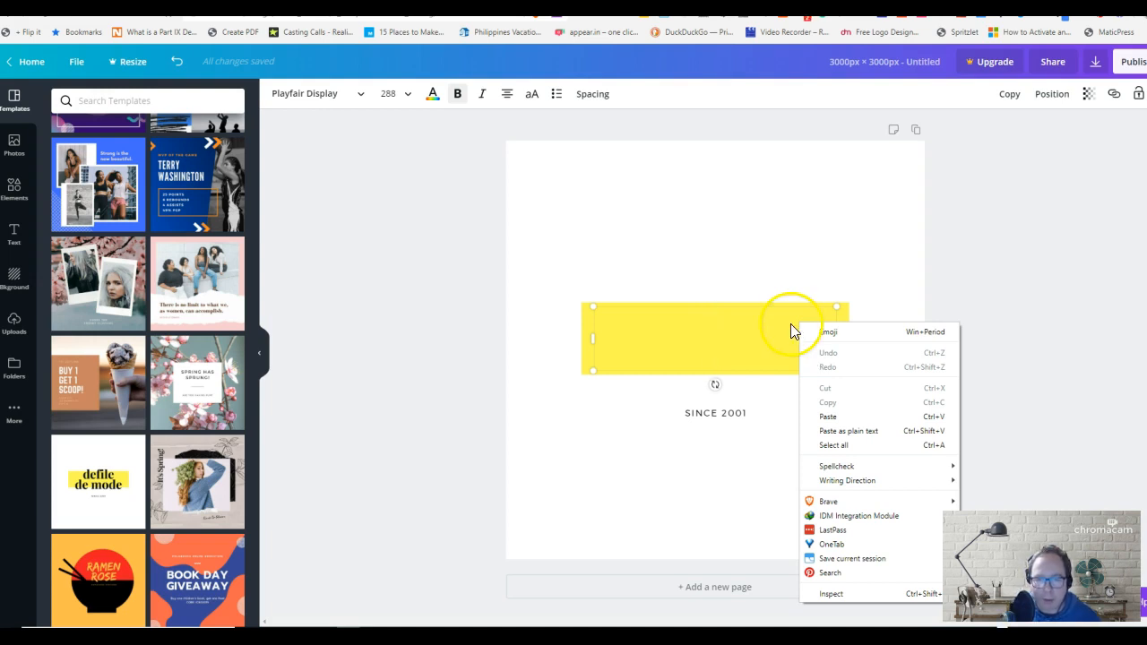
pyautogui.click(733, 341)
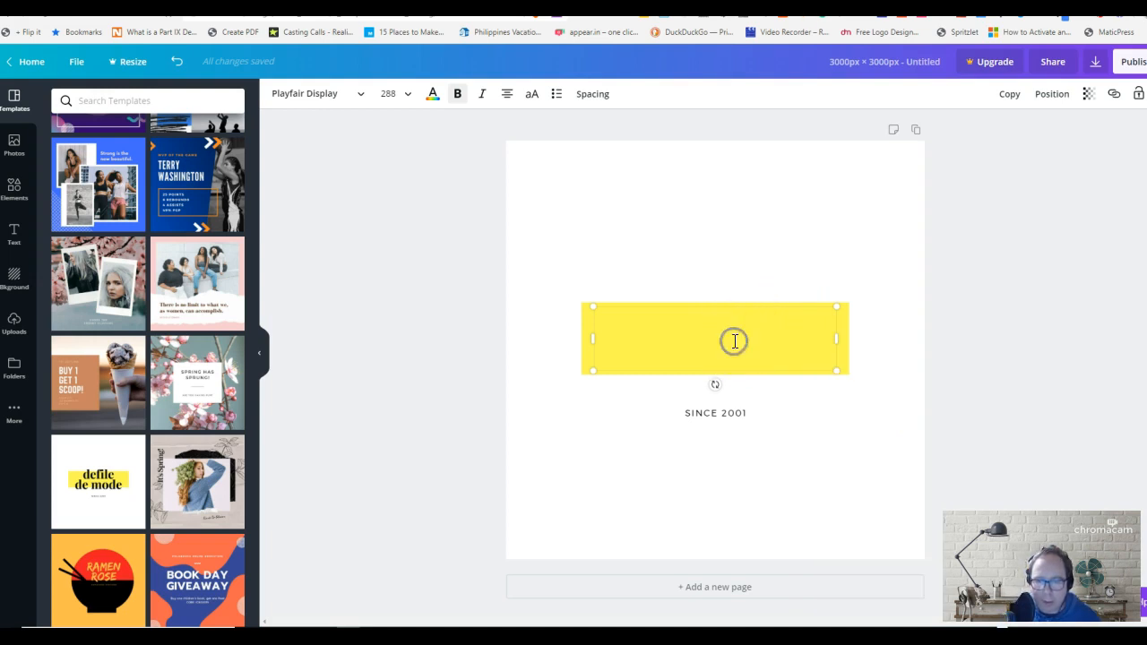
pyautogui.click(733, 340)
pyautogui.rightClick(734, 341)
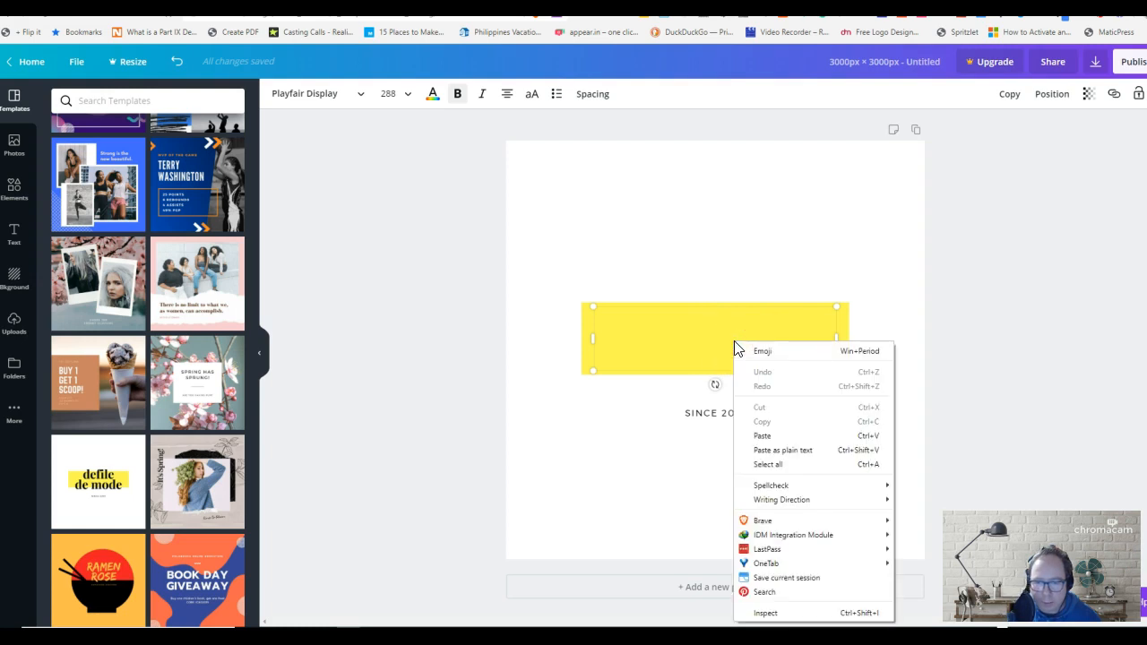
pyautogui.click(617, 341)
pyautogui.click(628, 341)
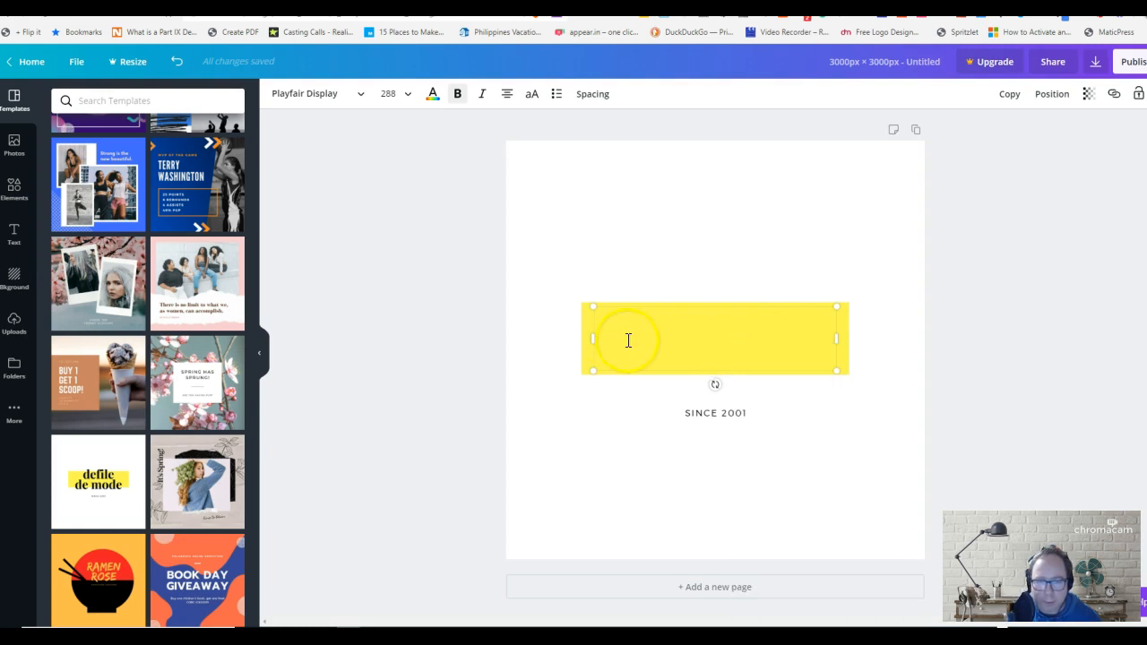
# Step: Set the empty headline box's text colour and the yellow band's fill colour to white
pyautogui.click(433, 98)
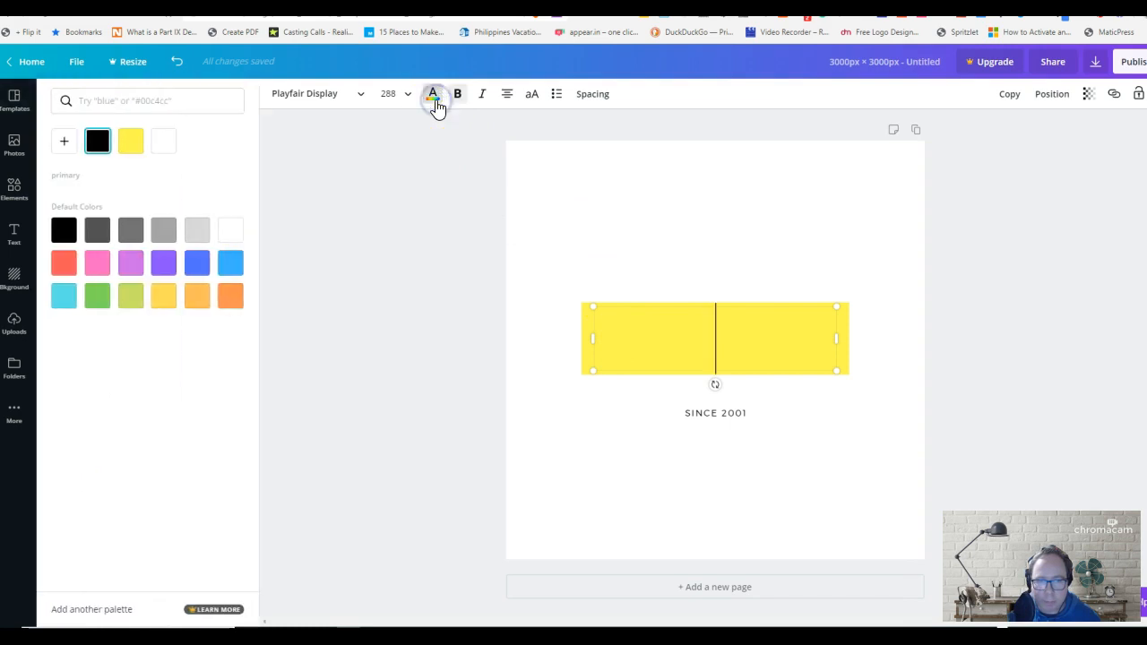
pyautogui.click(164, 141)
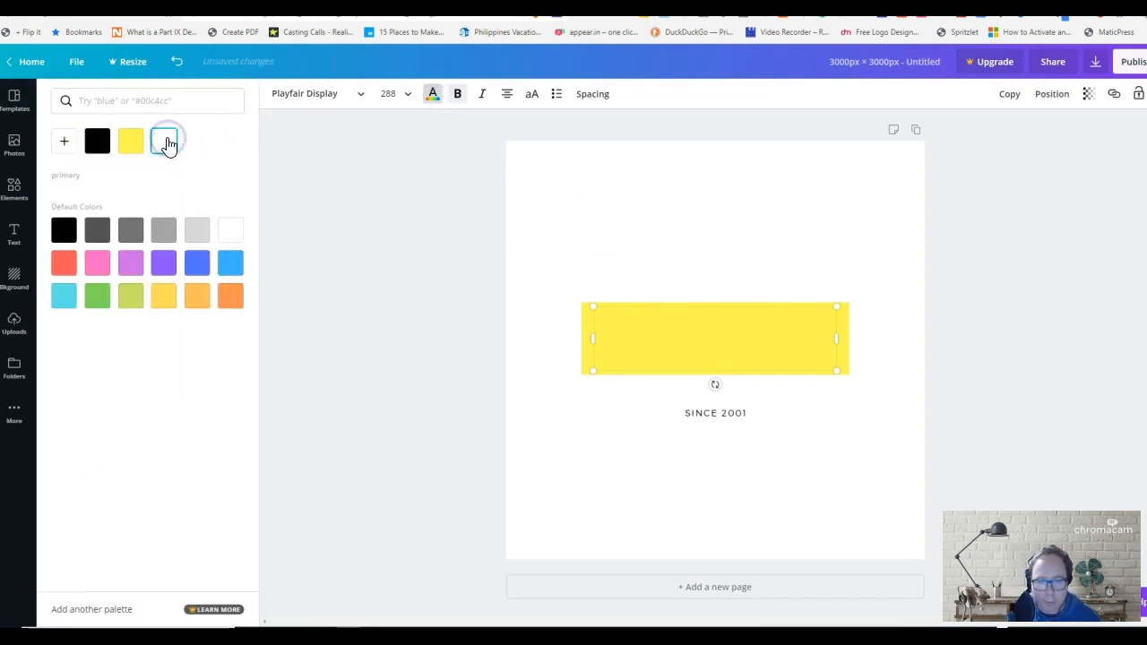
pyautogui.click(588, 371)
pyautogui.click(594, 351)
pyautogui.click(582, 308)
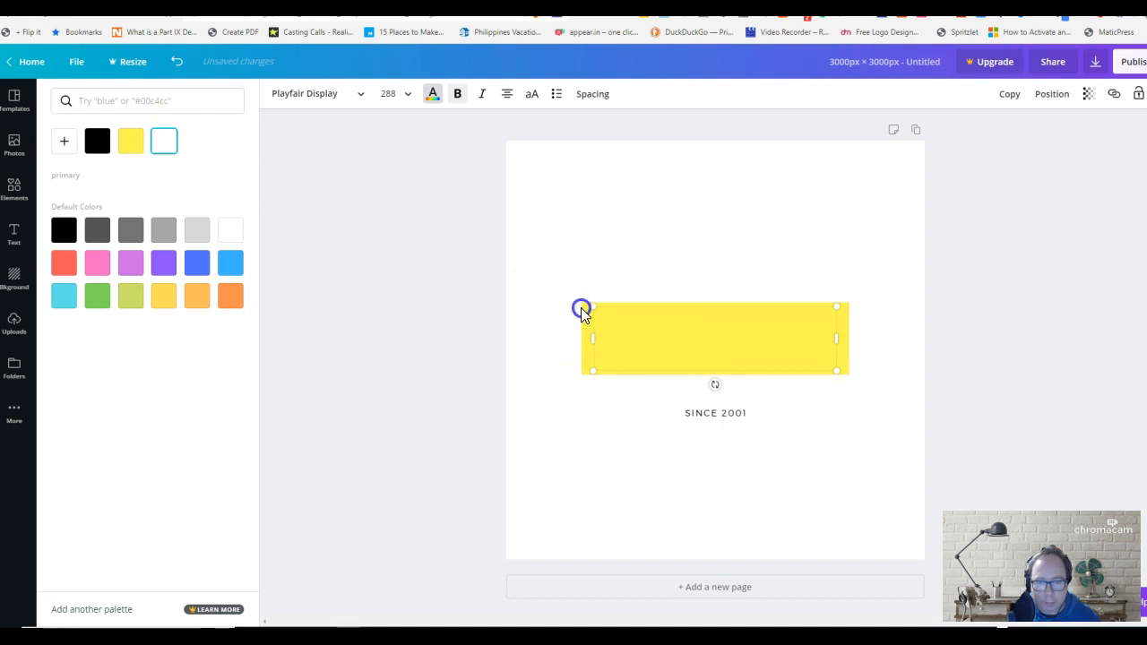
pyautogui.click(586, 308)
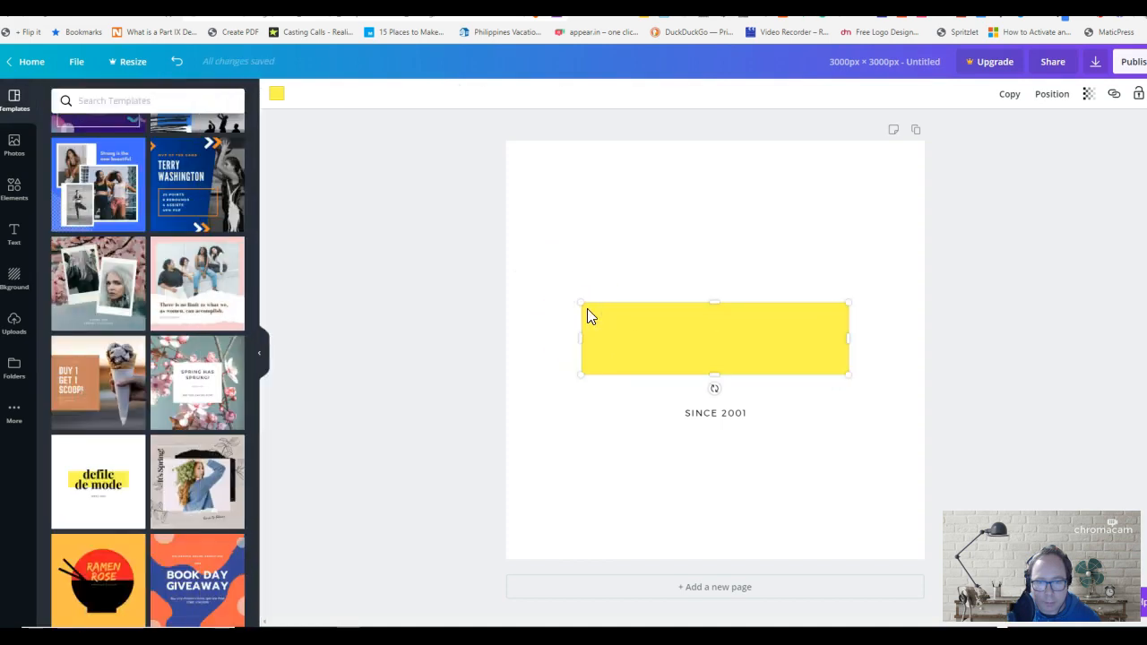
pyautogui.click(279, 95)
pyautogui.click(162, 146)
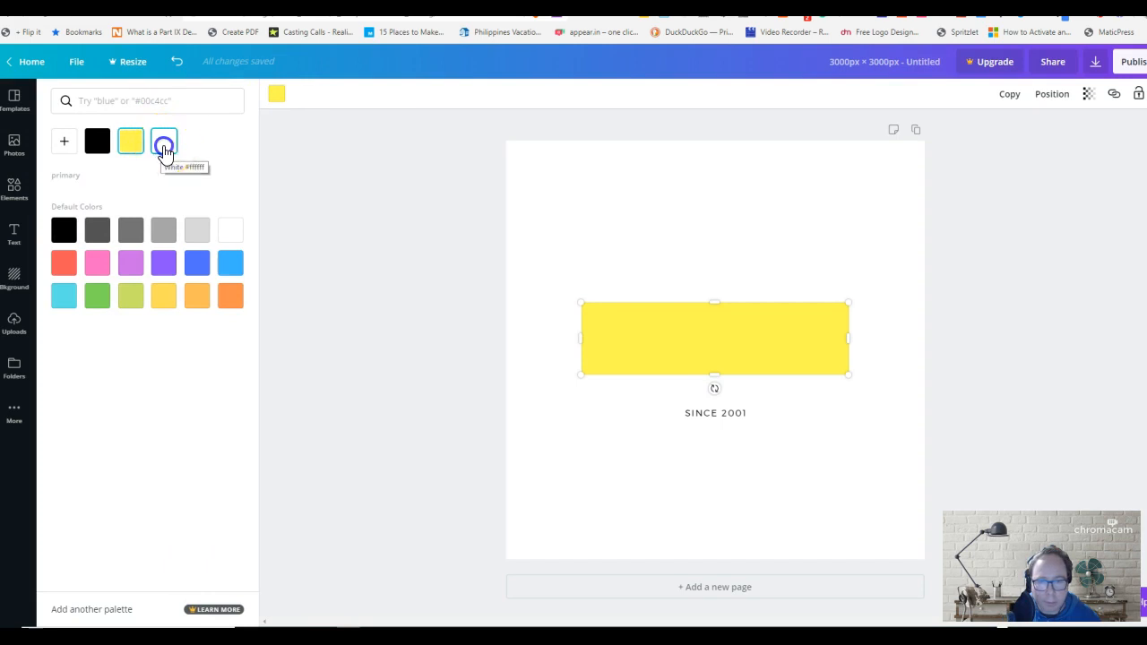
pyautogui.click(635, 346)
pyautogui.click(644, 269)
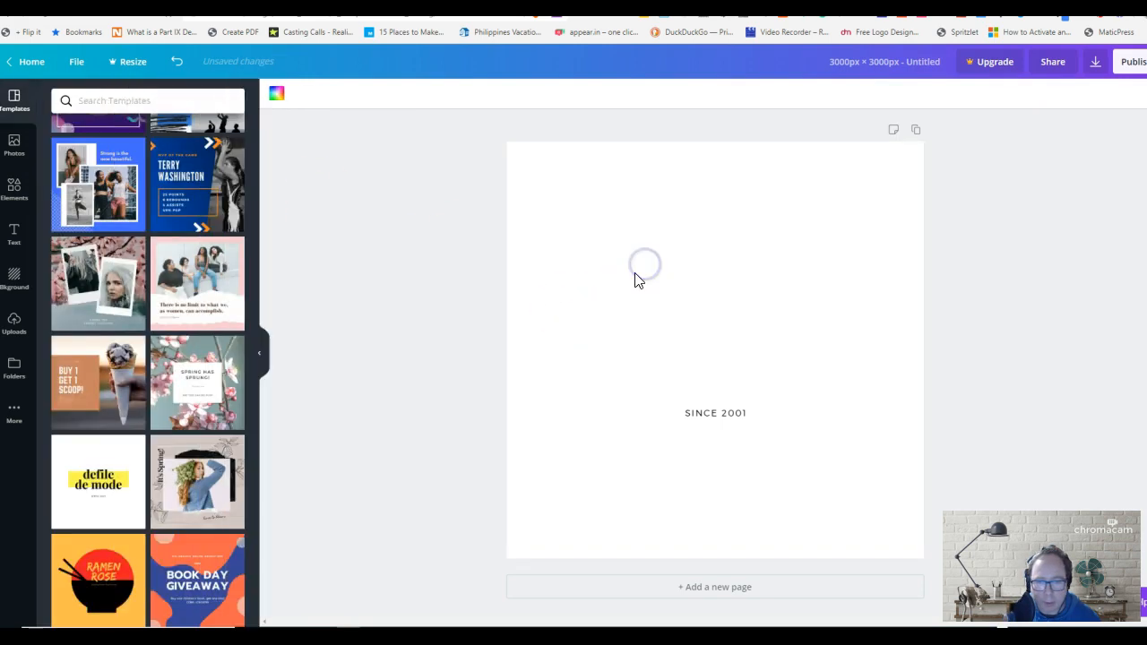
# Step: Enlarge the white rectangle above the "SINCE 2001" line so it covers most of the page's upper half
pyautogui.click(722, 413)
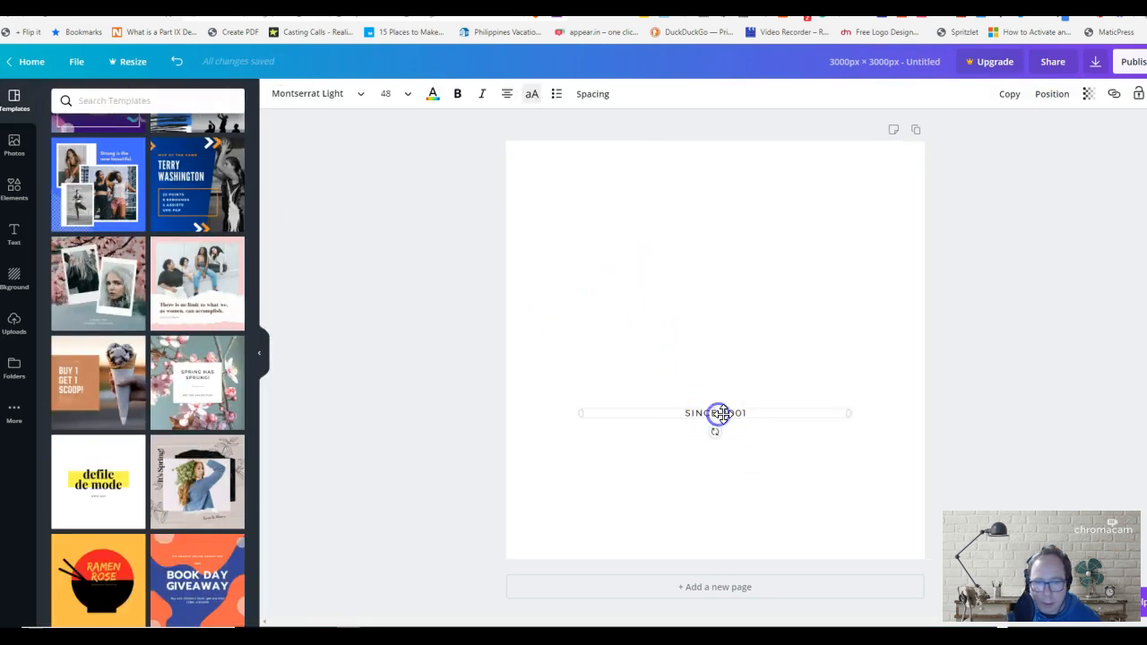
pyautogui.click(700, 372)
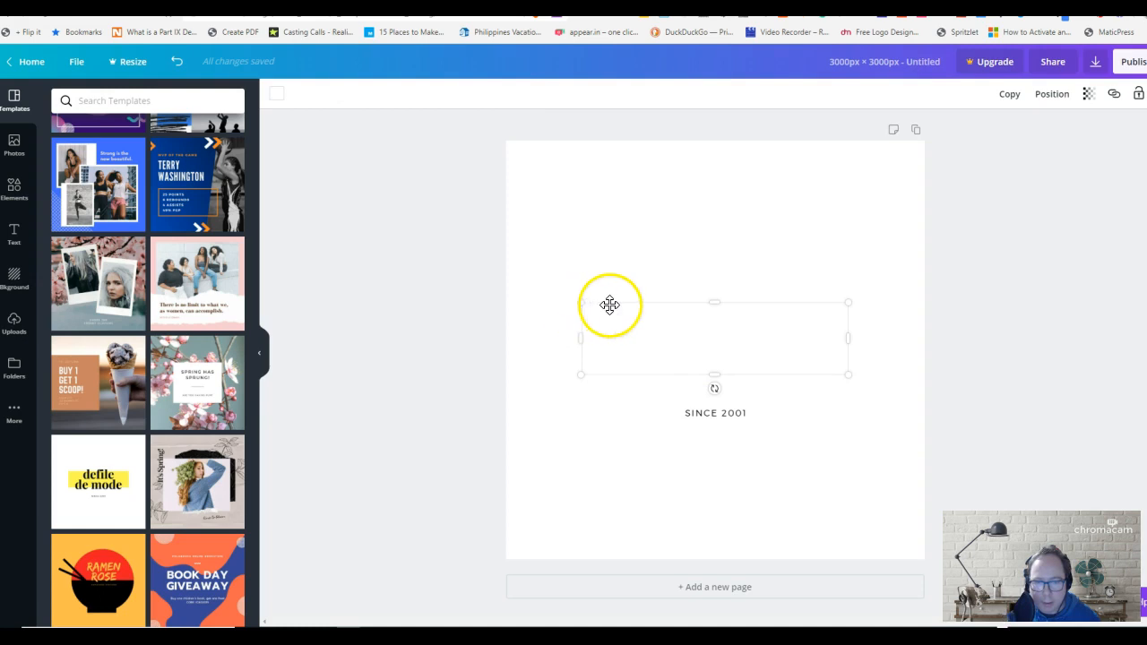
pyautogui.moveTo(581, 302); pyautogui.dragTo(585, 168)
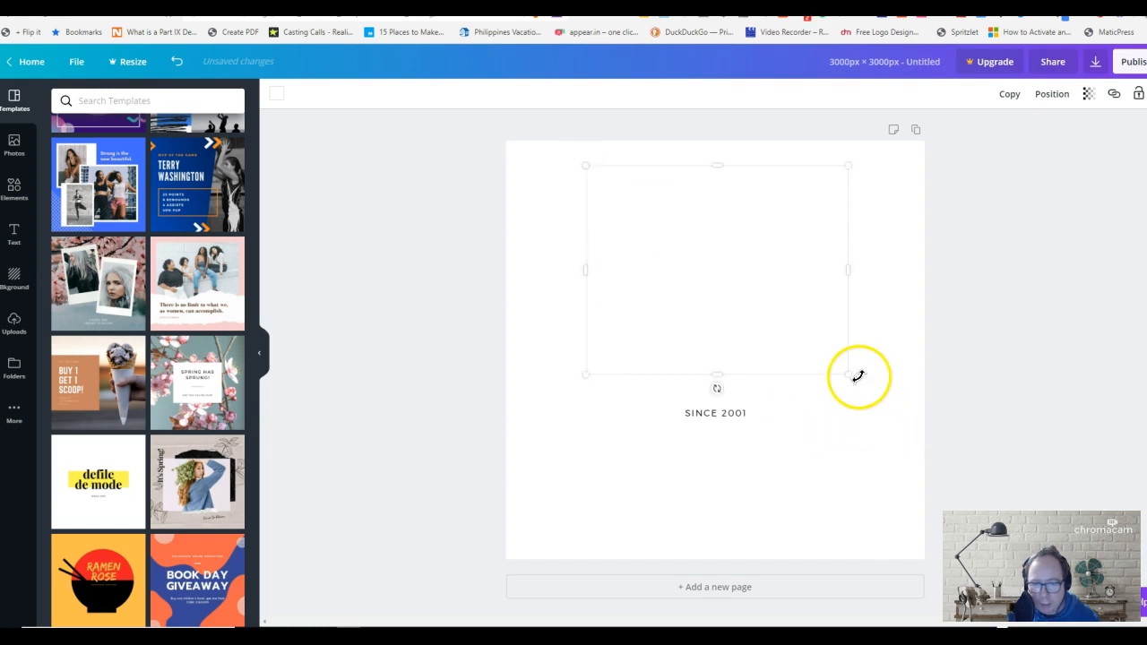
pyautogui.moveTo(851, 374); pyautogui.dragTo(872, 389)
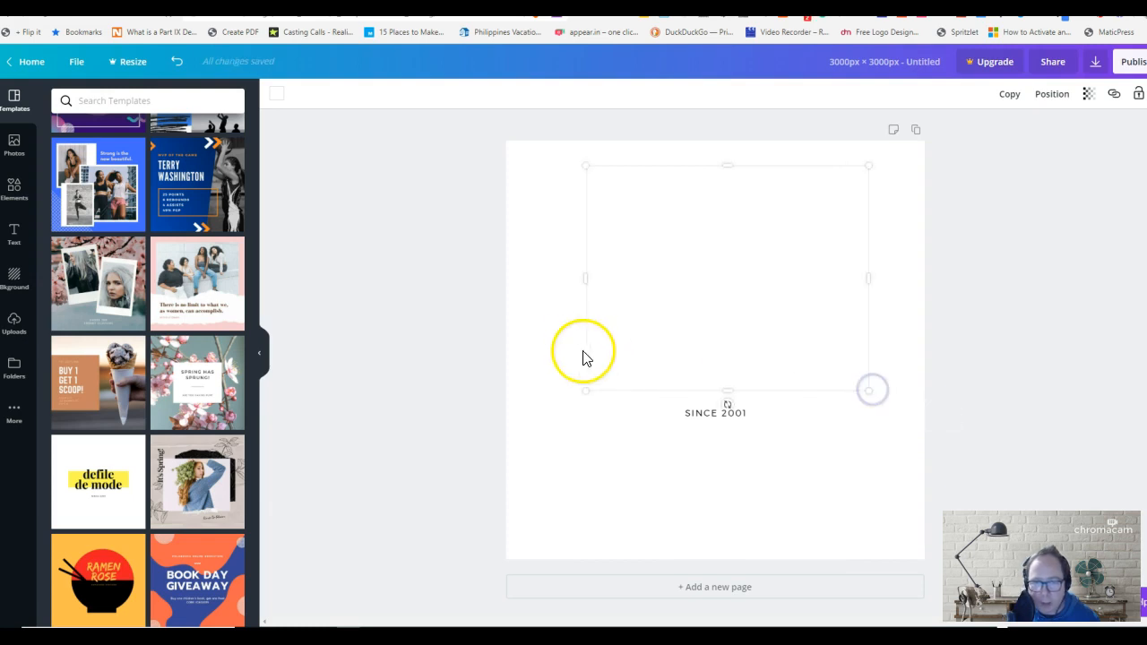
pyautogui.moveTo(584, 390); pyautogui.dragTo(574, 386)
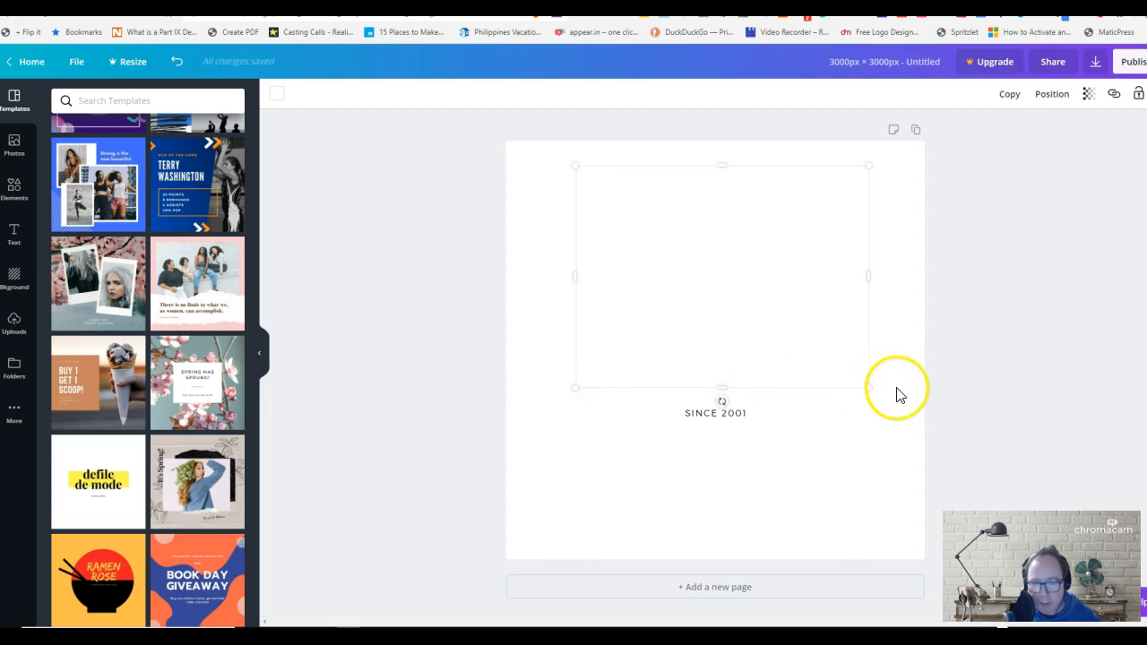
pyautogui.moveTo(868, 387); pyautogui.dragTo(873, 387)
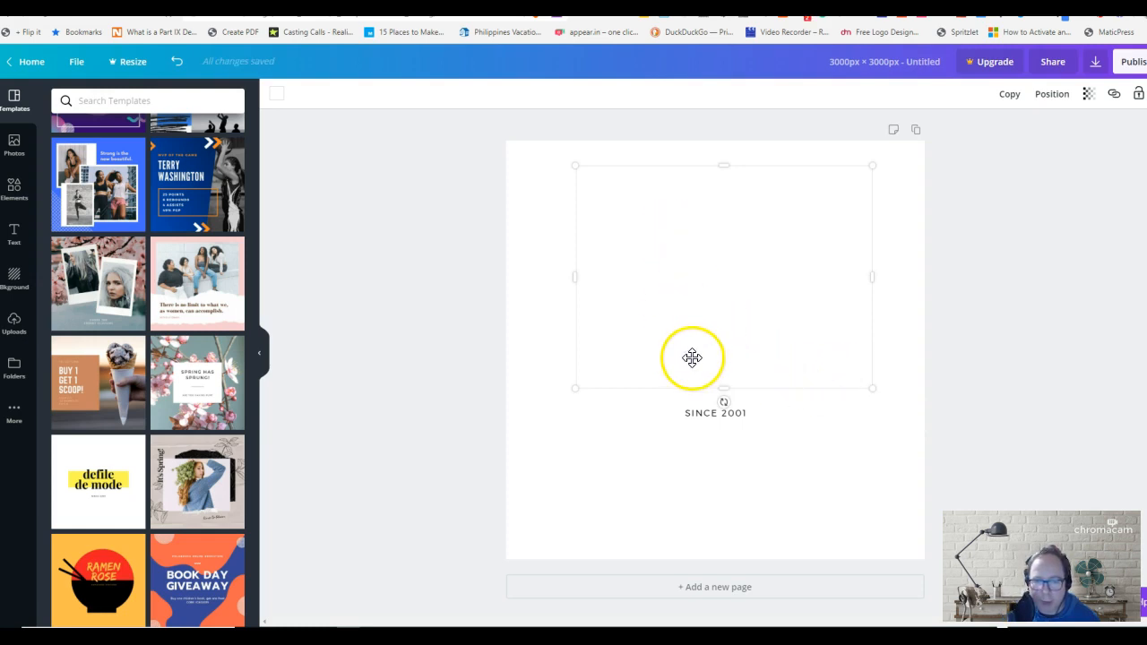
pyautogui.click(625, 223)
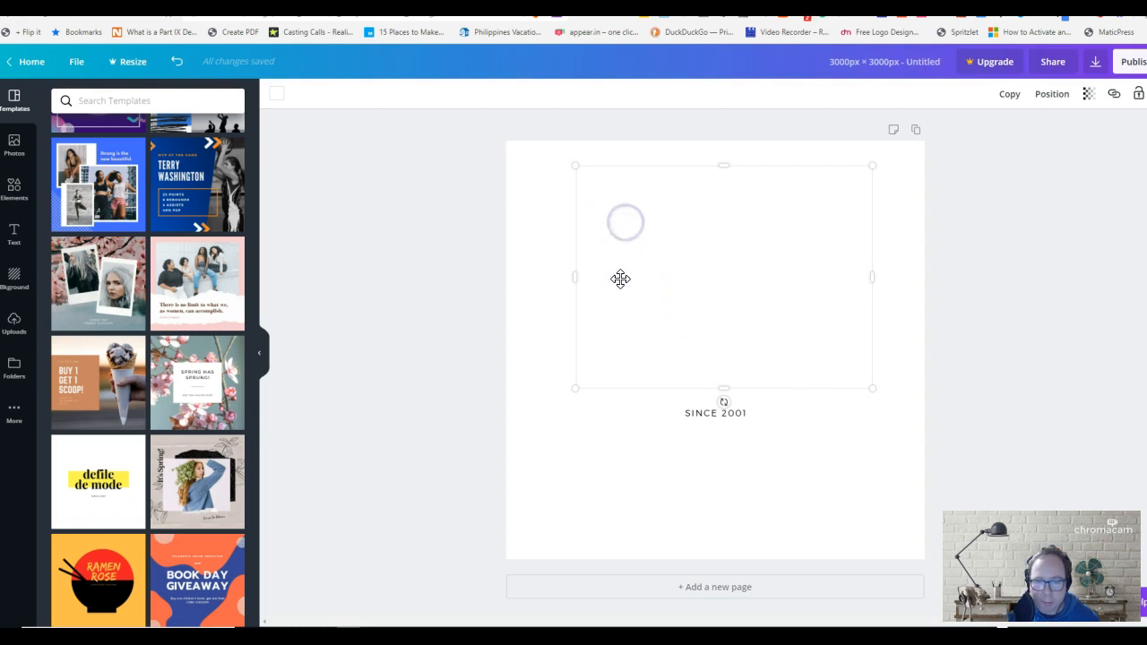
pyautogui.click(661, 348)
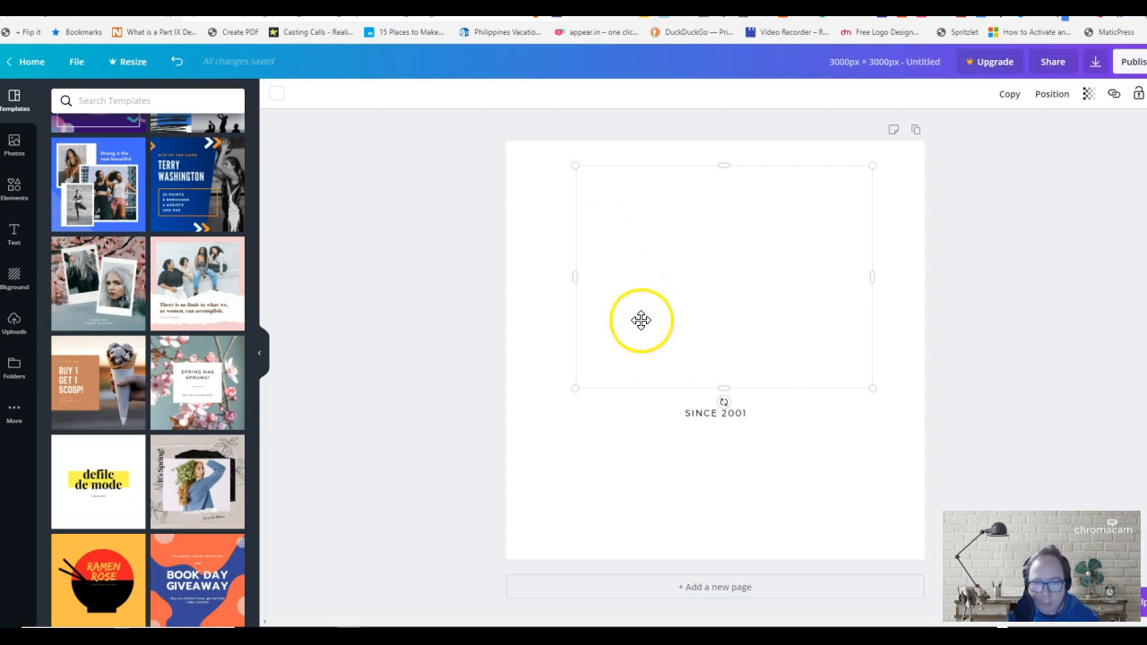
pyautogui.click(451, 254)
pyautogui.click(622, 223)
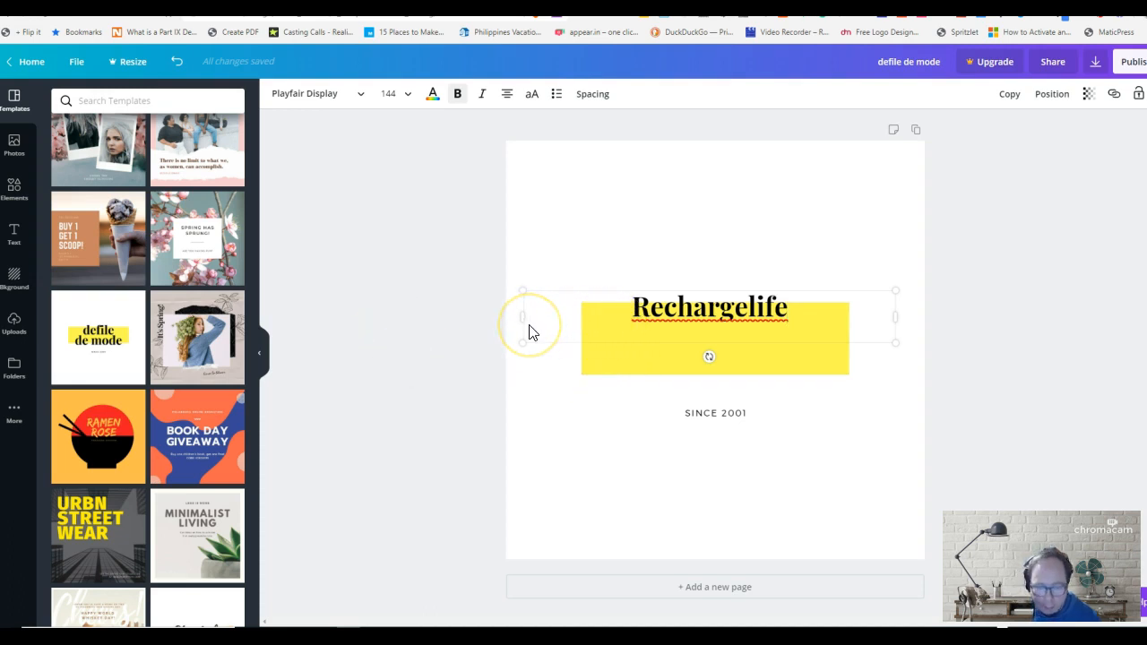
# Step: Erase the headline on the yellow band back to "Re" and re-enter it as "Rechargelife"
pyautogui.press('BackSpace')
pyautogui.press('BackSpace')
pyautogui.press('BackSpace')
pyautogui.press('BackSpace')
pyautogui.press('BackSpace')
pyautogui.press('BackSpace')
pyautogui.press('BackSpace')
pyautogui.press('BackSpace')
pyautogui.press('BackSpace')
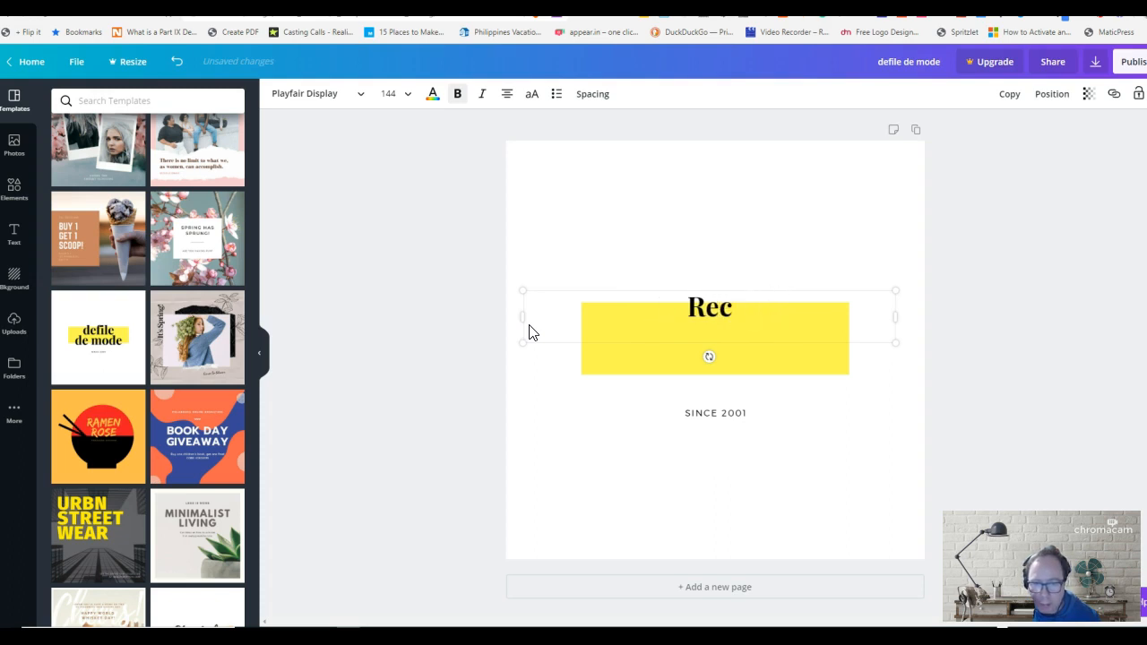
pyautogui.press('BackSpace')
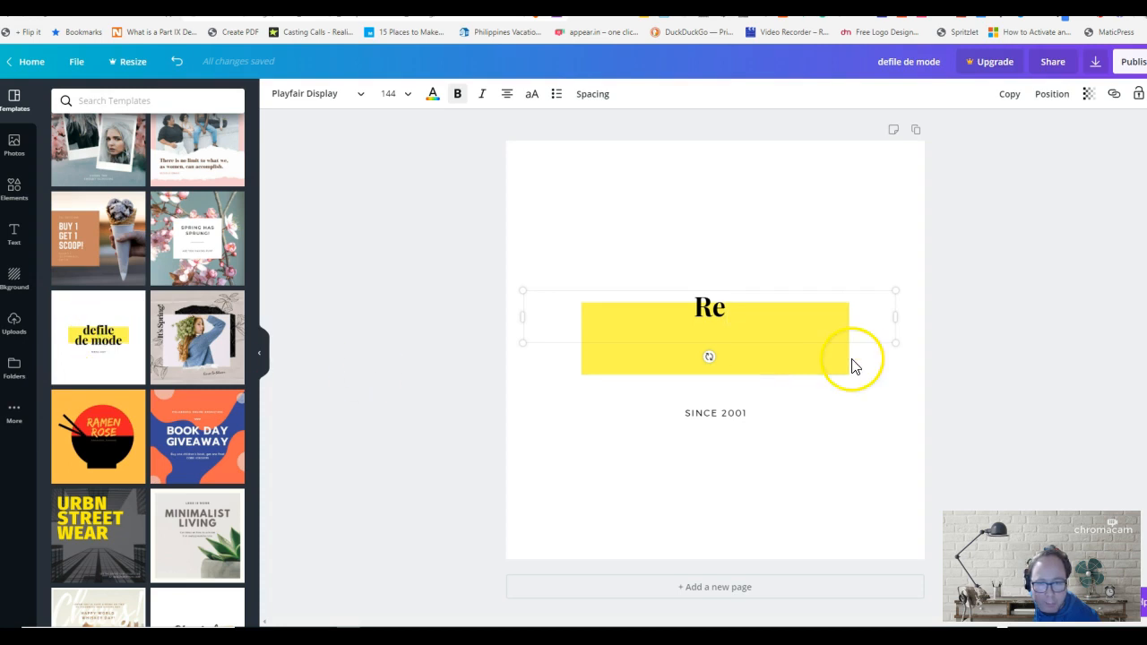
pyautogui.write('chargelife')
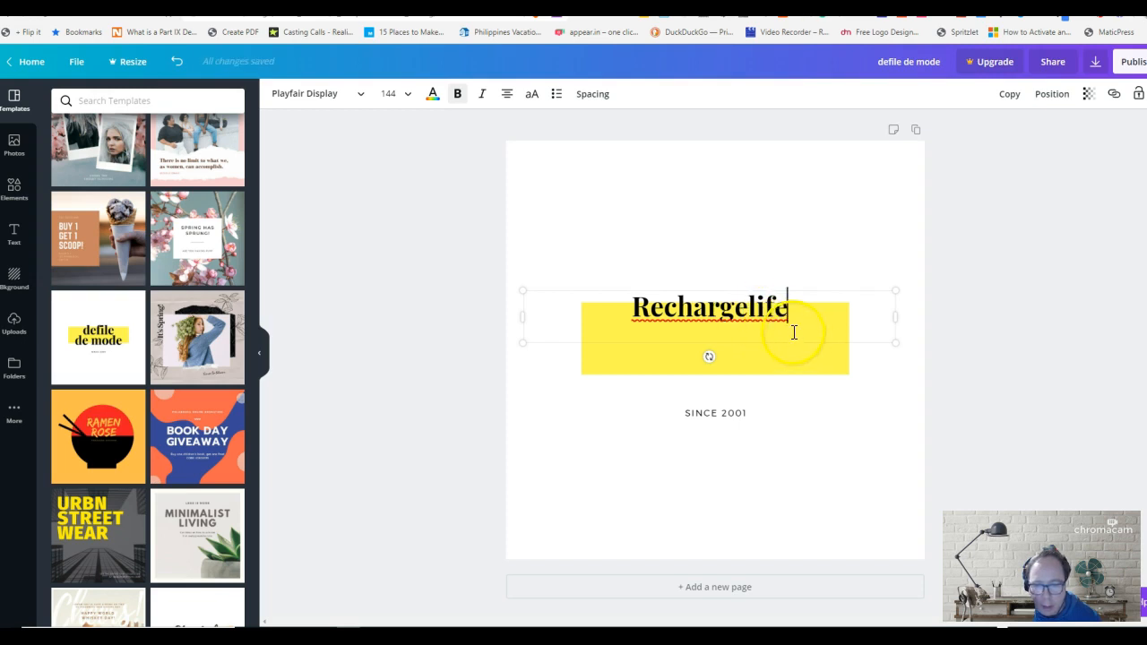
# Step: Try a space between "Recharge" and "life" in the headline, and remove it again
pyautogui.click(746, 310)
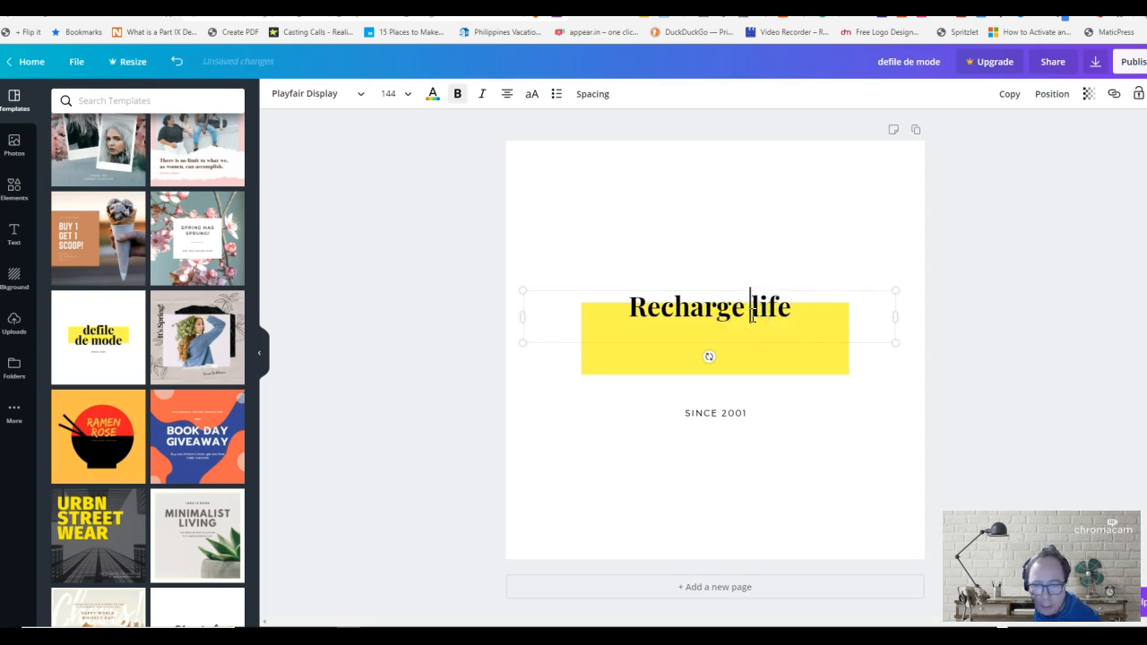
pyautogui.press('BackSpace')
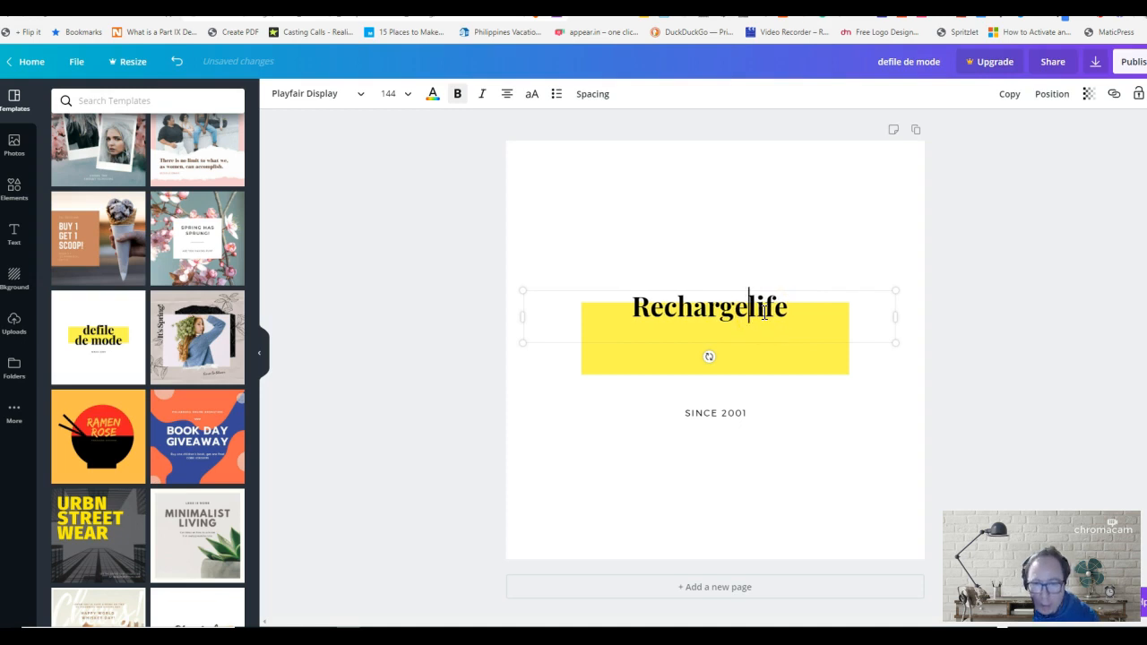
pyautogui.click(769, 312)
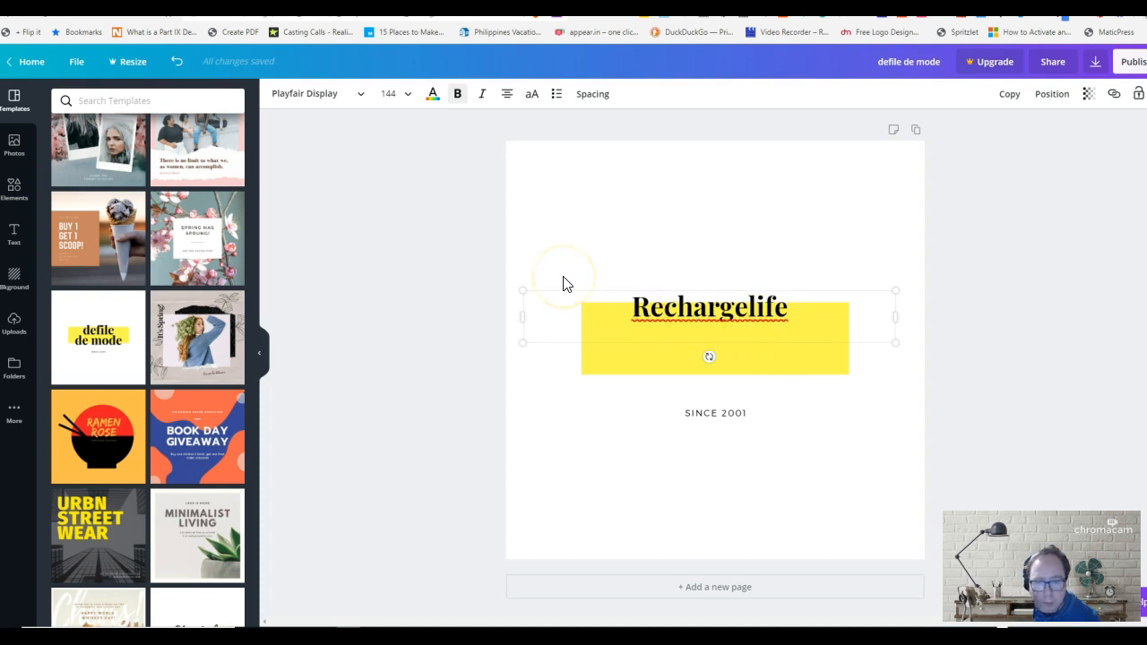
# Step: Resize the "Rechargelife" text box to a font size of 143 and a width of about 2,470 px
pyautogui.click(393, 94)
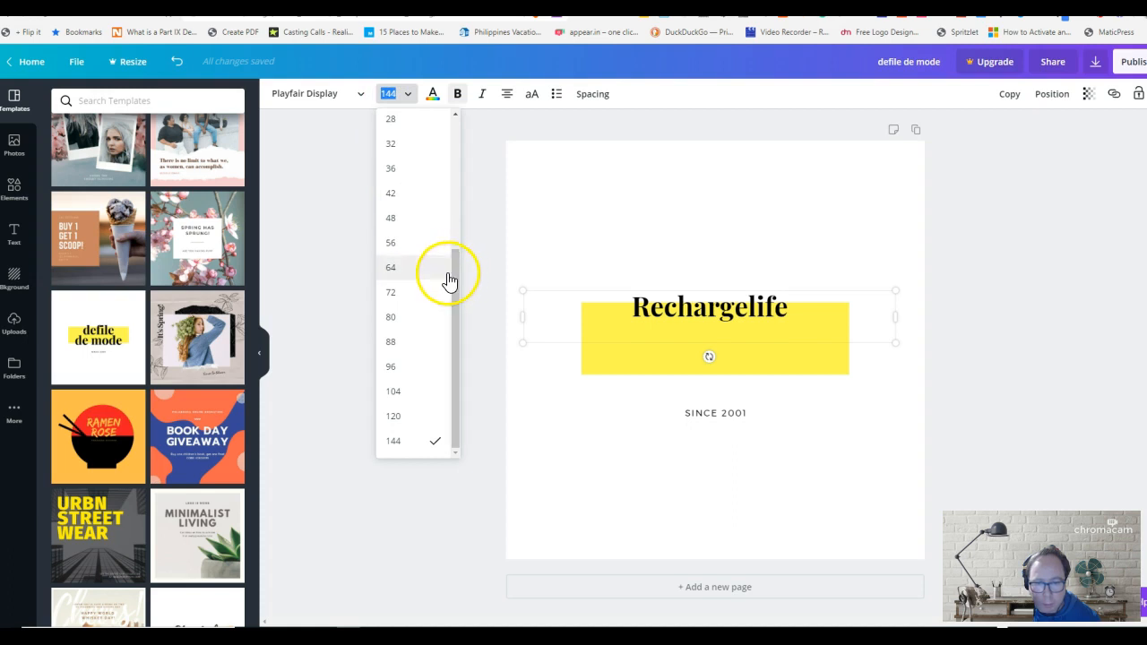
pyautogui.click(633, 307)
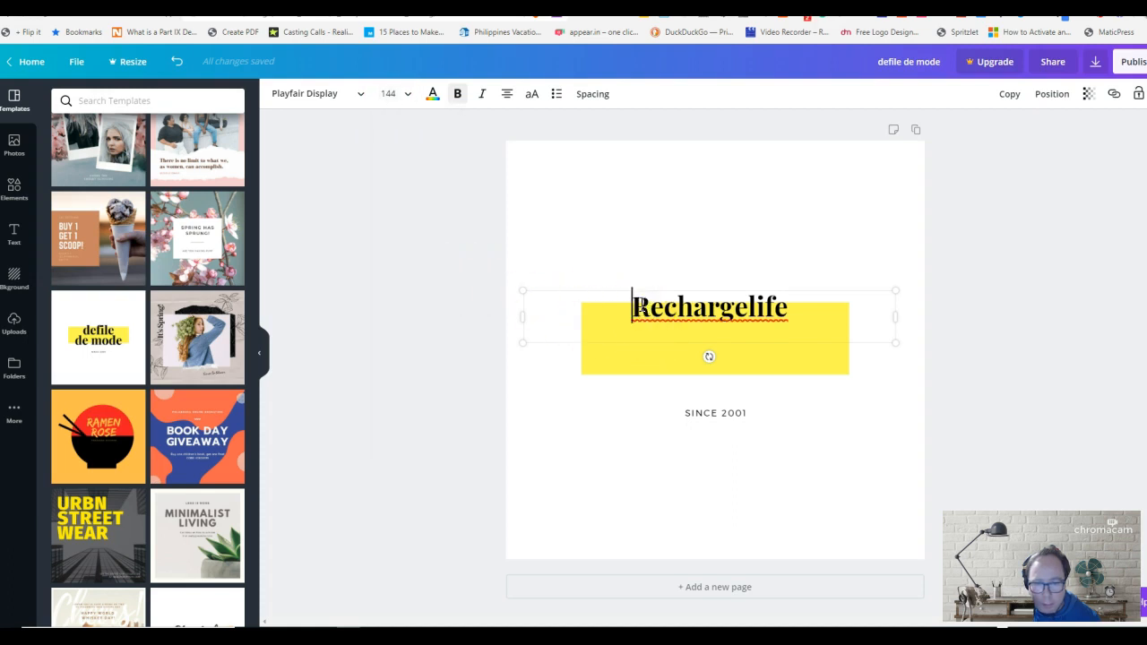
pyautogui.moveTo(520, 288)
pyautogui.mouseDown()
pyautogui.moveTo(525, 264)
pyautogui.moveTo(528, 274)
pyautogui.mouseUp()
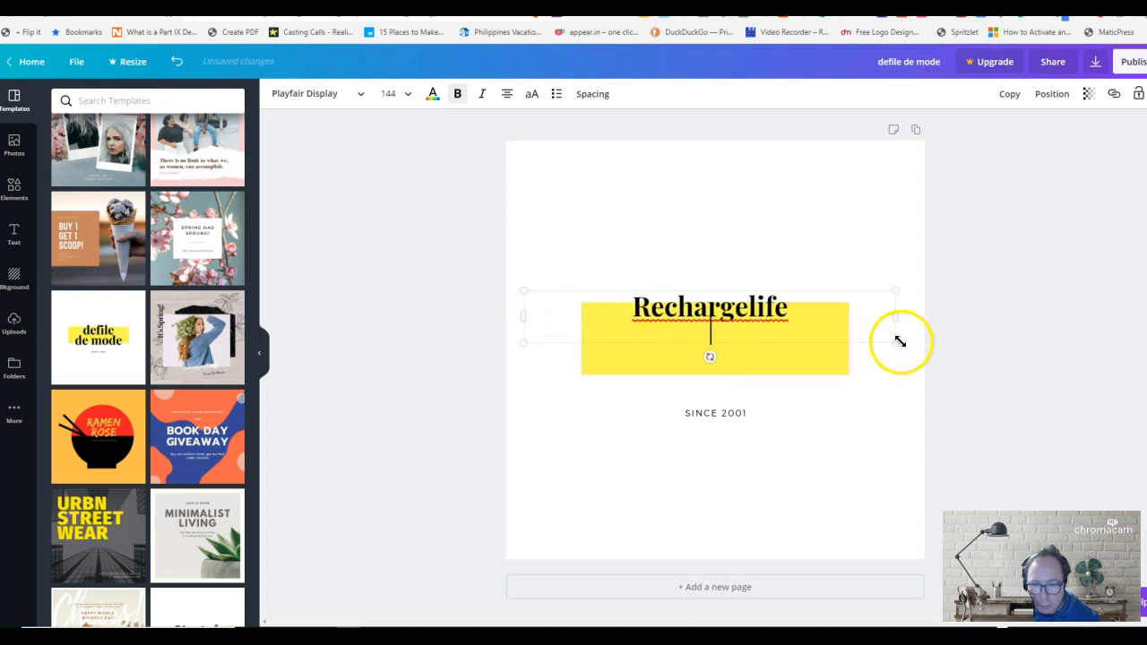
pyautogui.moveTo(897, 342)
pyautogui.mouseDown()
pyautogui.moveTo(896, 364)
pyautogui.moveTo(789, 328)
pyautogui.moveTo(913, 340)
pyautogui.moveTo(806, 314)
pyautogui.moveTo(750, 325)
pyautogui.moveTo(909, 354)
pyautogui.moveTo(896, 356)
pyautogui.mouseUp()
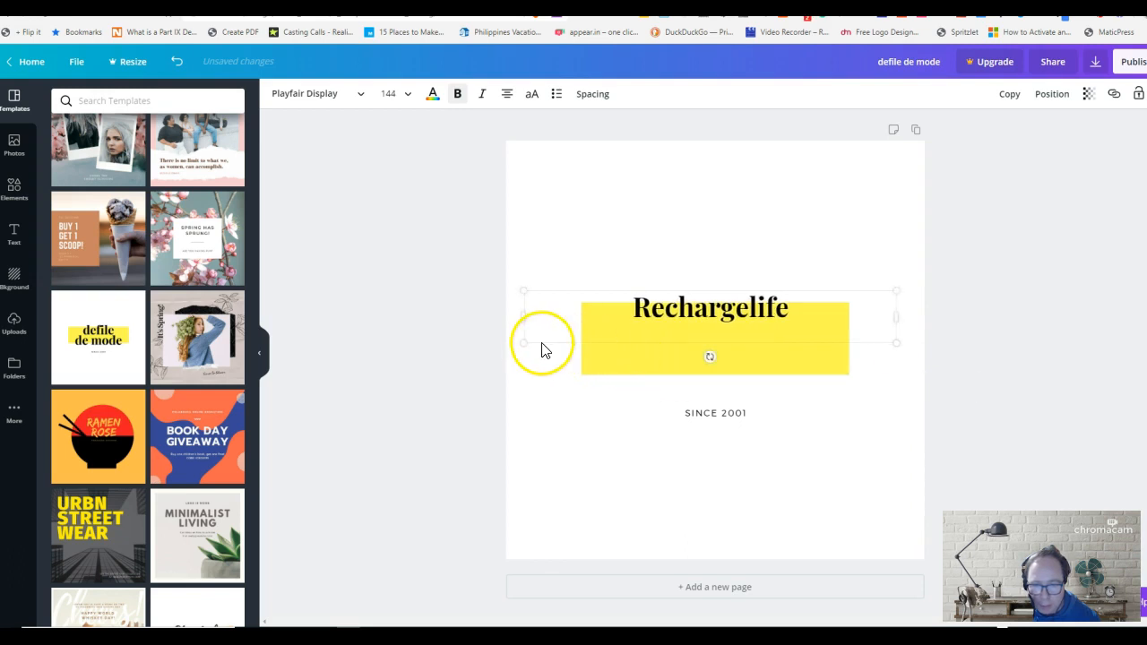
pyautogui.moveTo(525, 343)
pyautogui.mouseDown()
pyautogui.moveTo(520, 359)
pyautogui.moveTo(530, 357)
pyautogui.mouseUp()
pyautogui.moveTo(530, 358); pyautogui.dragTo(530, 358)
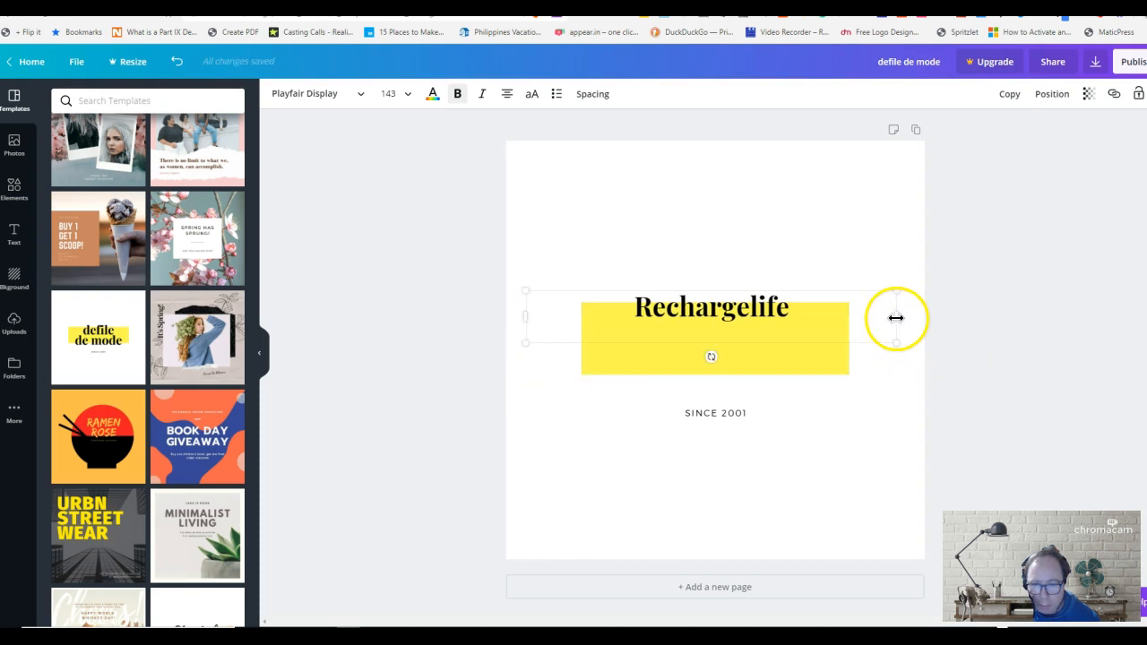
pyautogui.moveTo(899, 316); pyautogui.dragTo(874, 328)
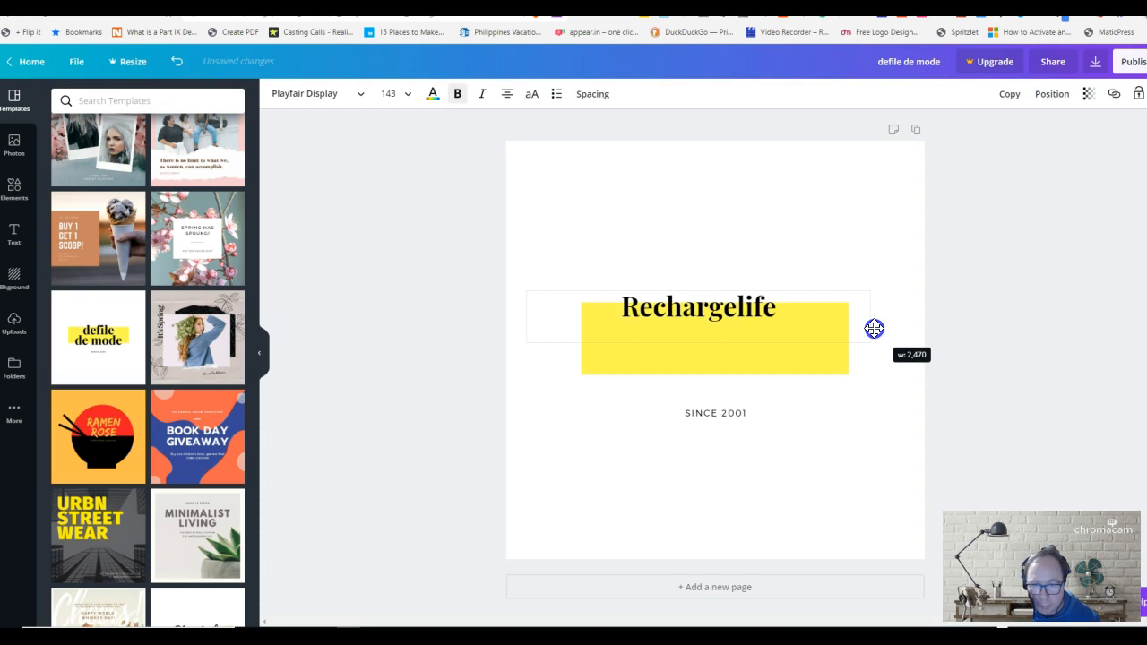
pyautogui.moveTo(874, 328); pyautogui.dragTo(874, 328)
# Step: Remove the stray extra letters at the end of the headline so it reads "Rechargelife"
pyautogui.click(715, 414)
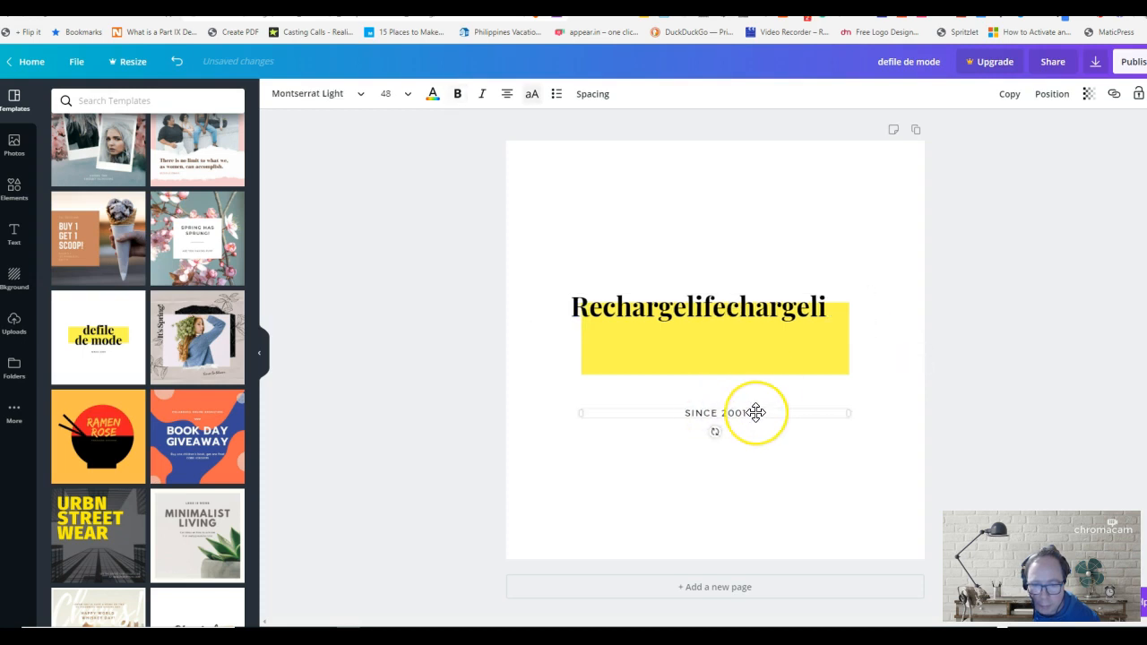
pyautogui.click(733, 310)
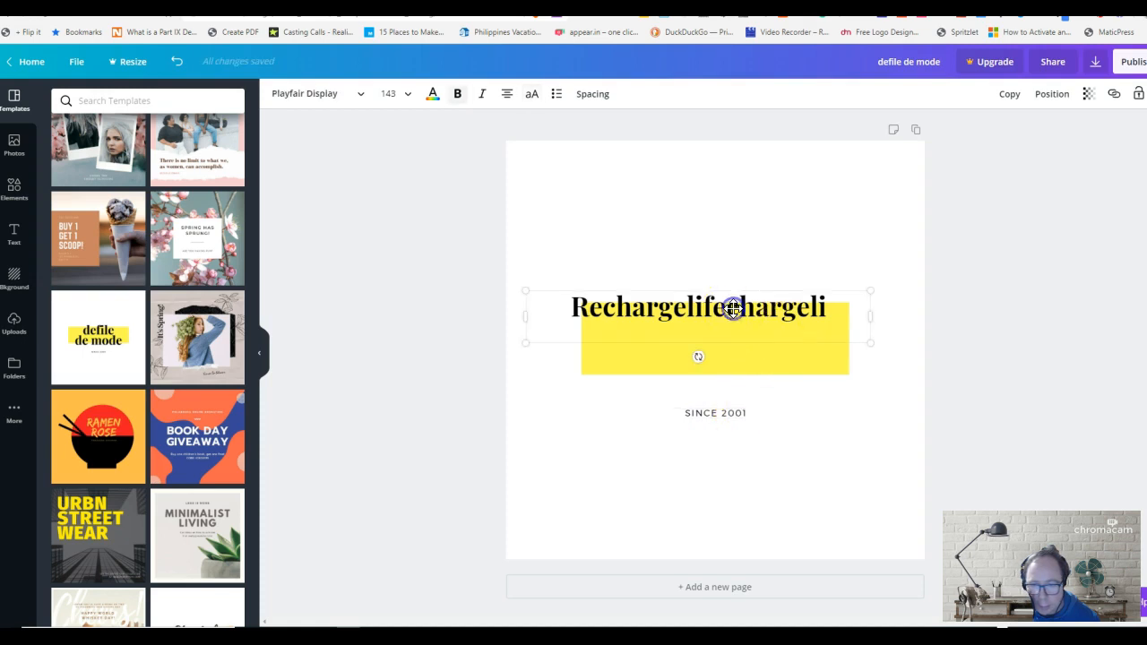
pyautogui.click(812, 308)
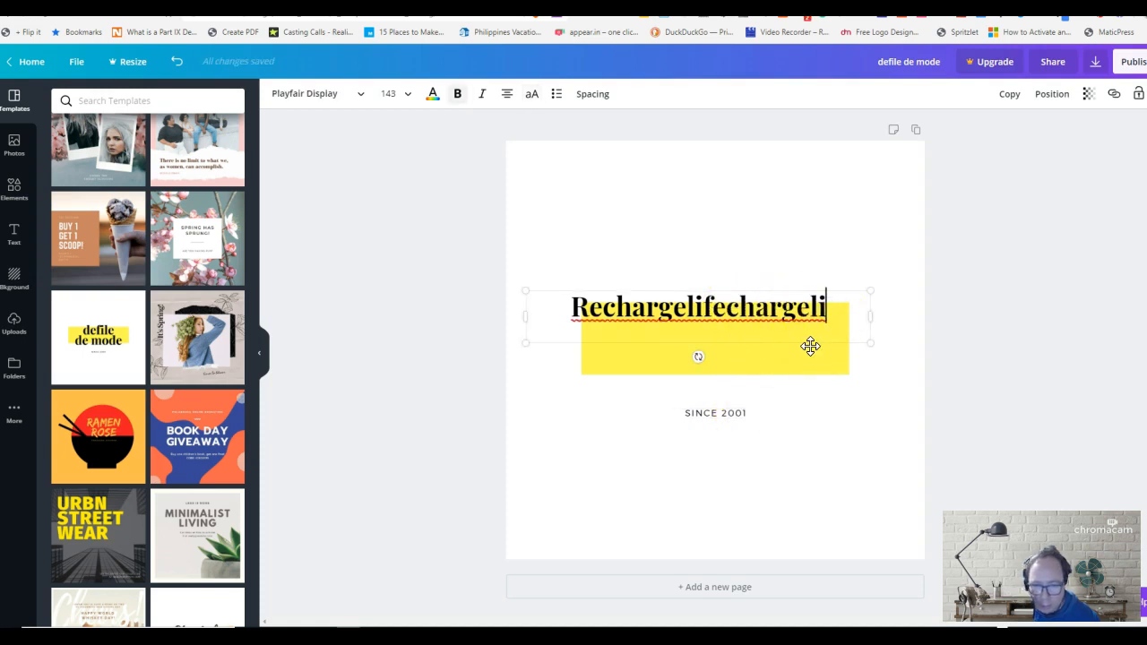
pyautogui.press('BackSpace')
pyautogui.press('BackSpace')
pyautogui.press('BackSpace')
pyautogui.press('BackSpace')
pyautogui.press('BackSpace')
pyautogui.press('BackSpace')
pyautogui.press('BackSpace')
pyautogui.press('BackSpace')
pyautogui.press('BackSpace')
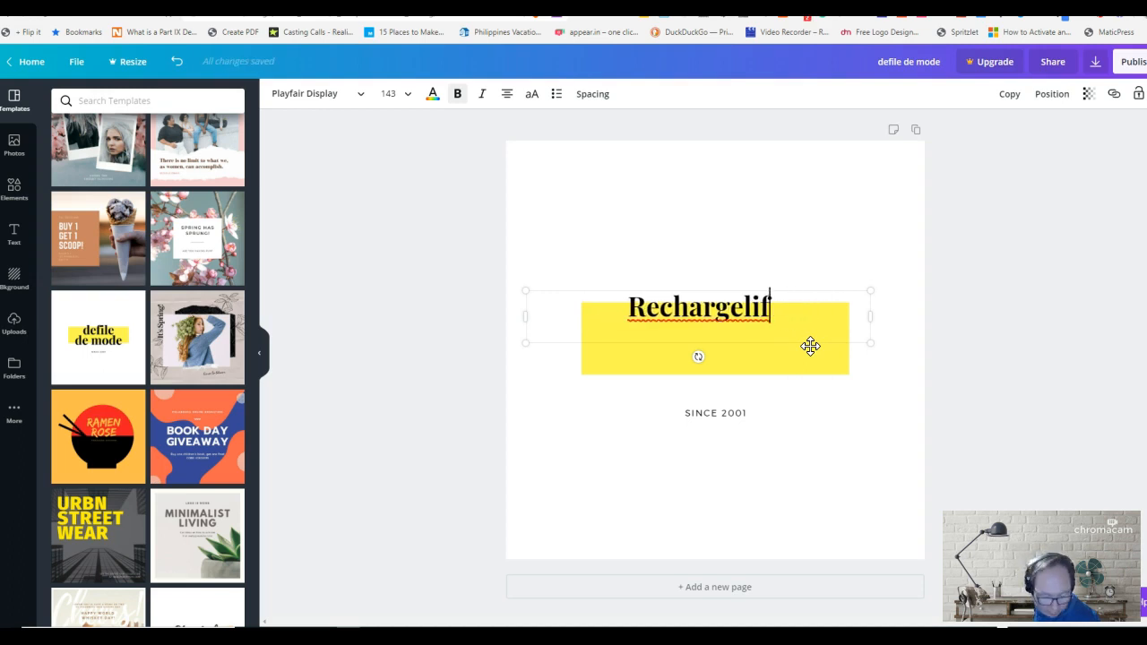
pyautogui.write('e')
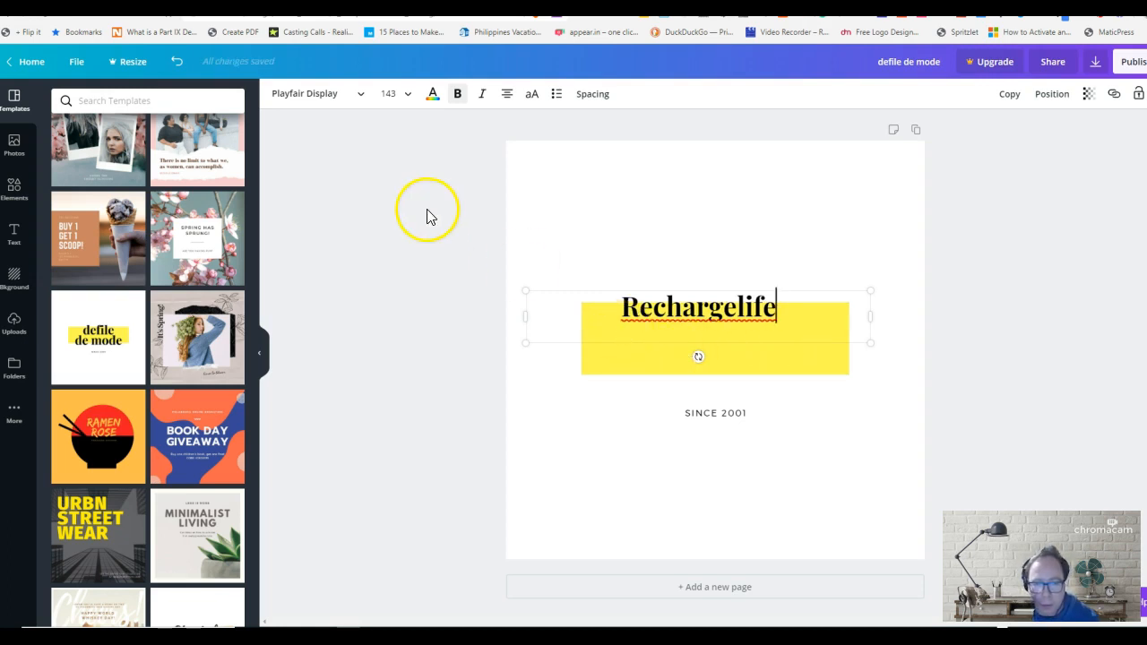
# Step: Try the Trocchi font and then Abril Fatface on the "Rechargelife" headline
pyautogui.click(361, 104)
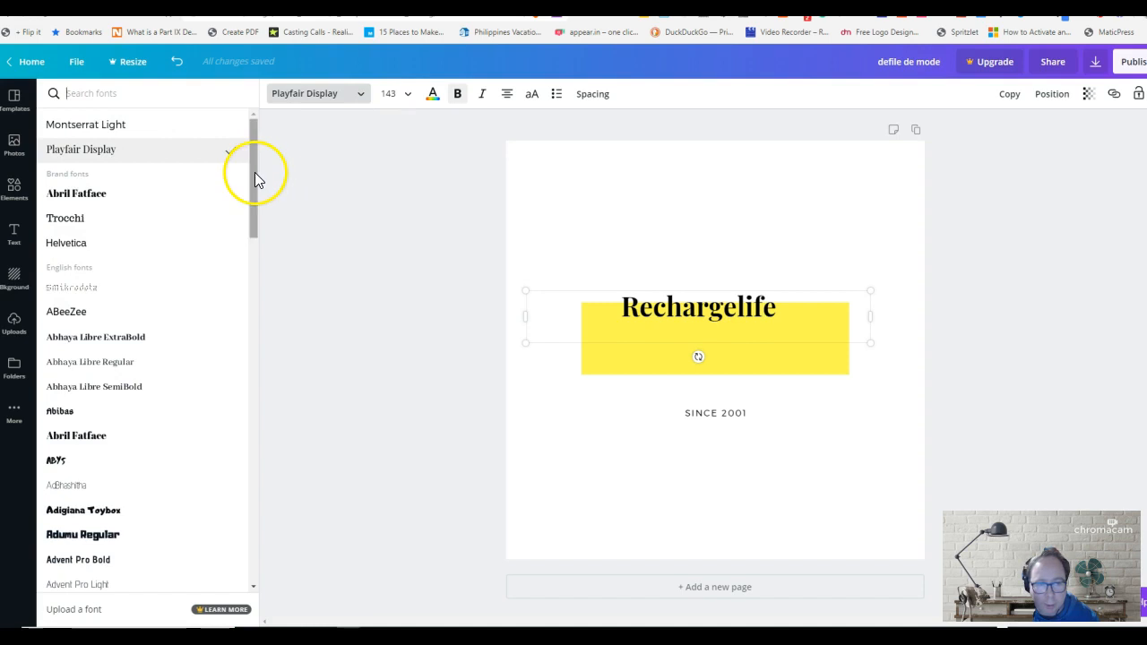
pyautogui.moveTo(255, 172); pyautogui.dragTo(254, 186)
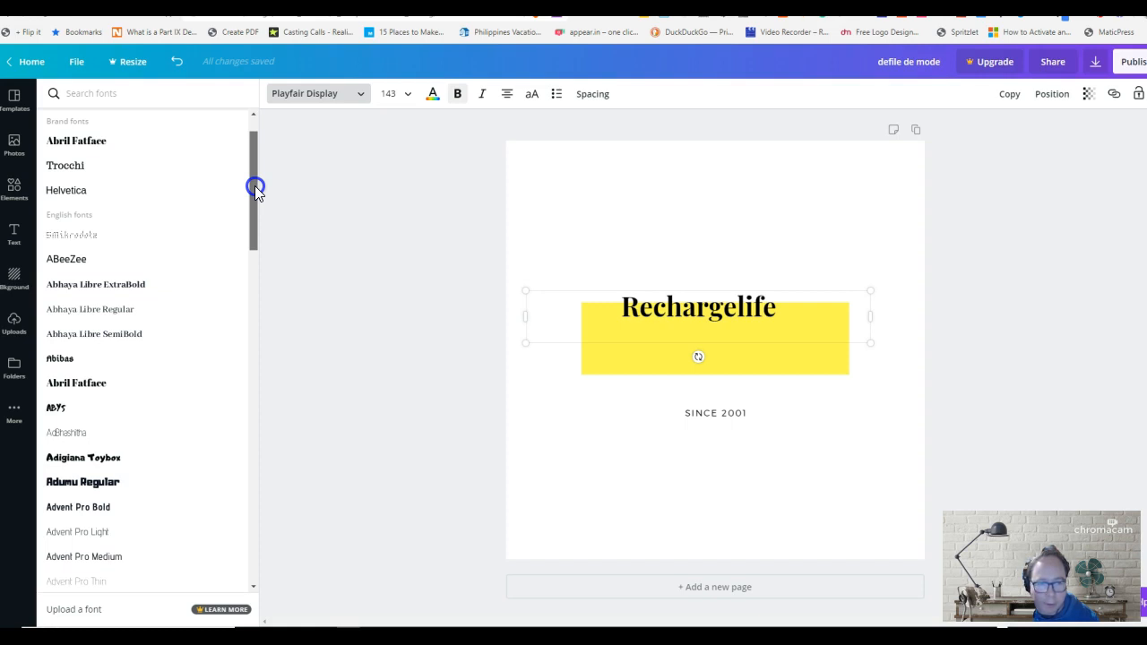
pyautogui.moveTo(255, 185); pyautogui.dragTo(263, 158)
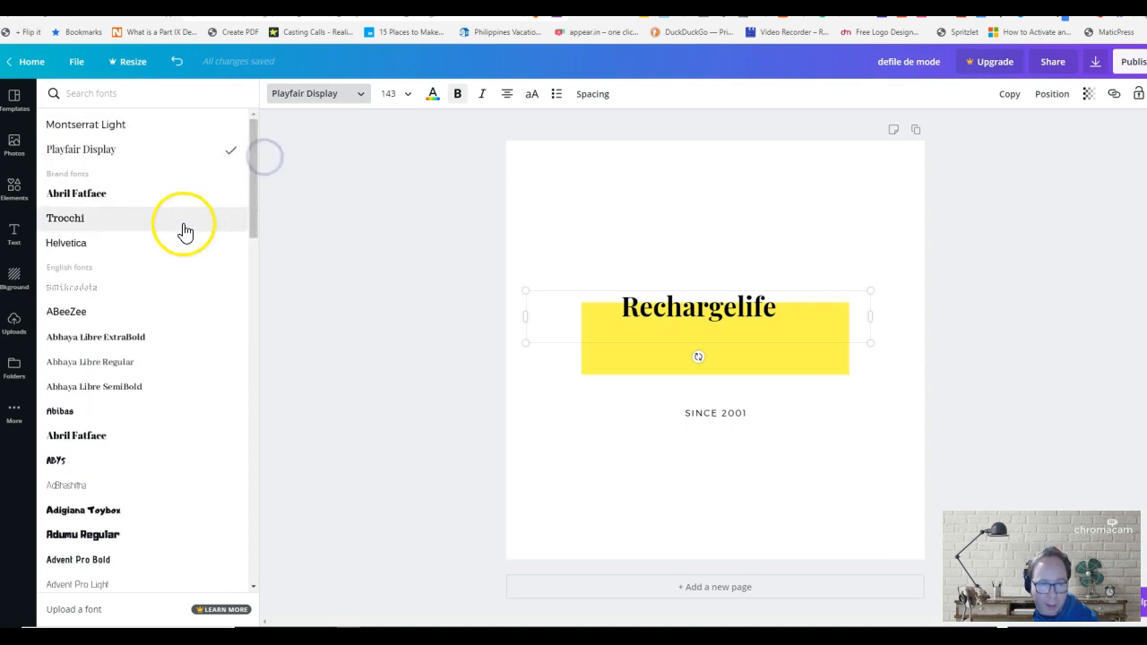
pyautogui.click(104, 232)
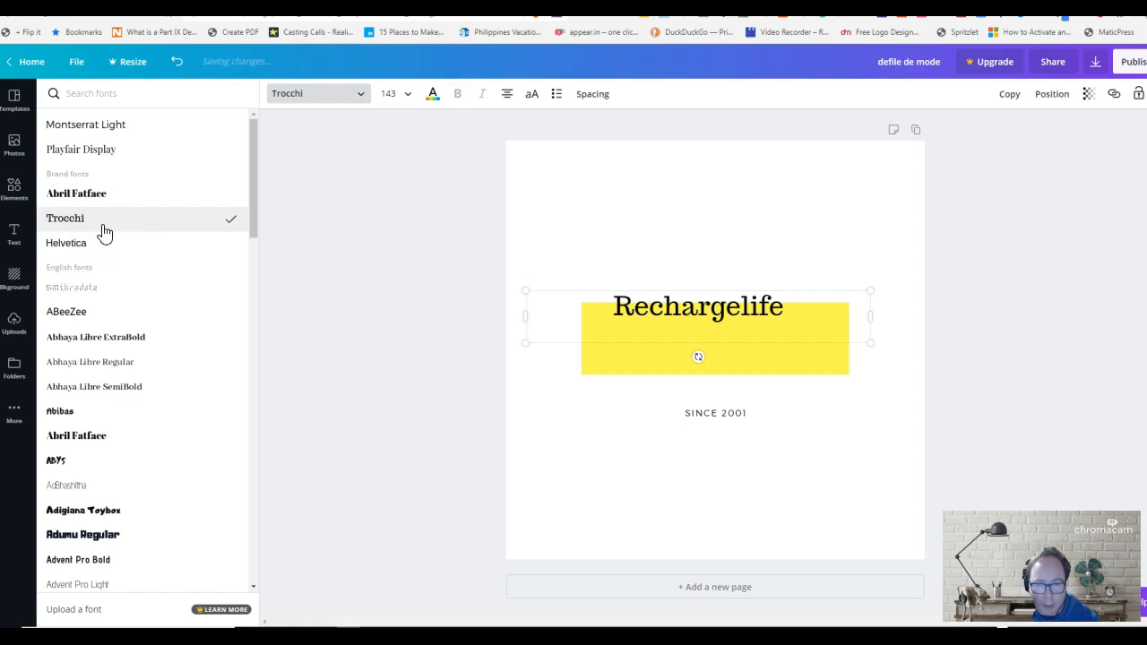
pyautogui.click(106, 199)
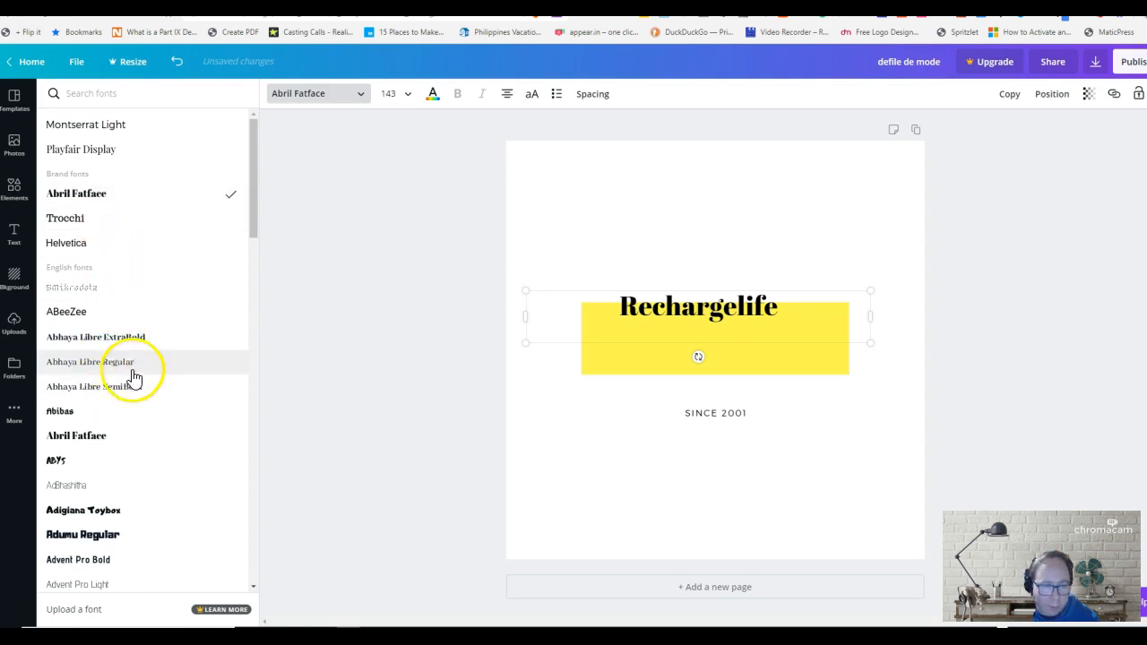
# Step: Try the Alegreya Sans SC Black and Alegreya Sans Black fonts on the "Rechargelife" headline, ending on Alegreya Sans SC Black
pyautogui.scroll(-4, 103, 428)
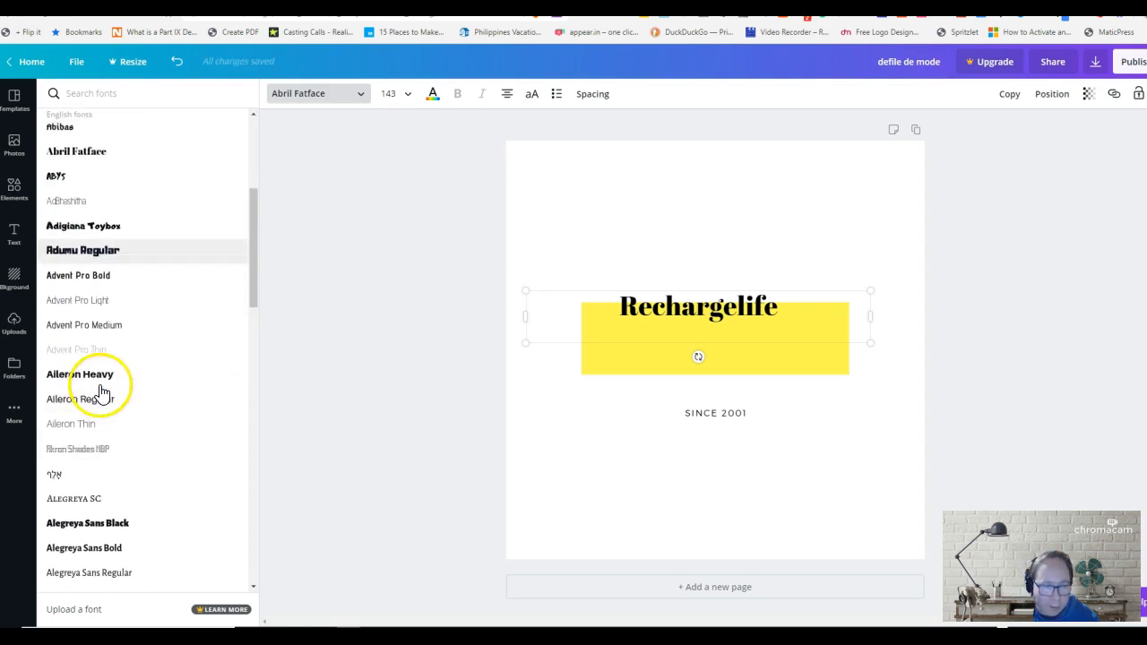
pyautogui.scroll(-2, 106, 396)
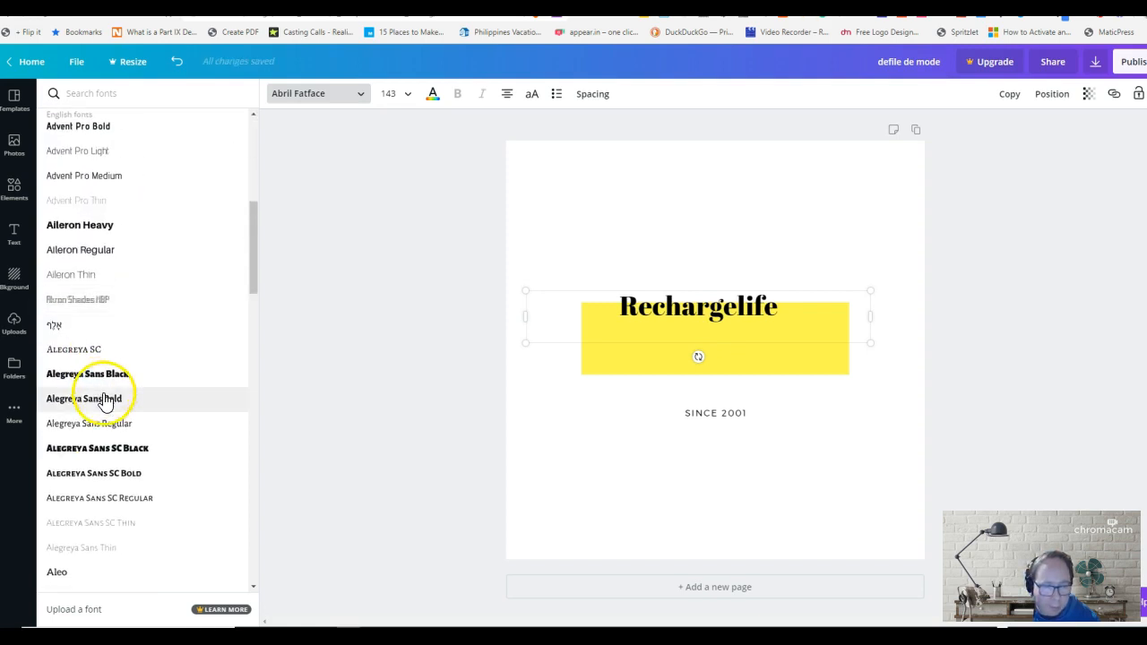
pyautogui.click(136, 455)
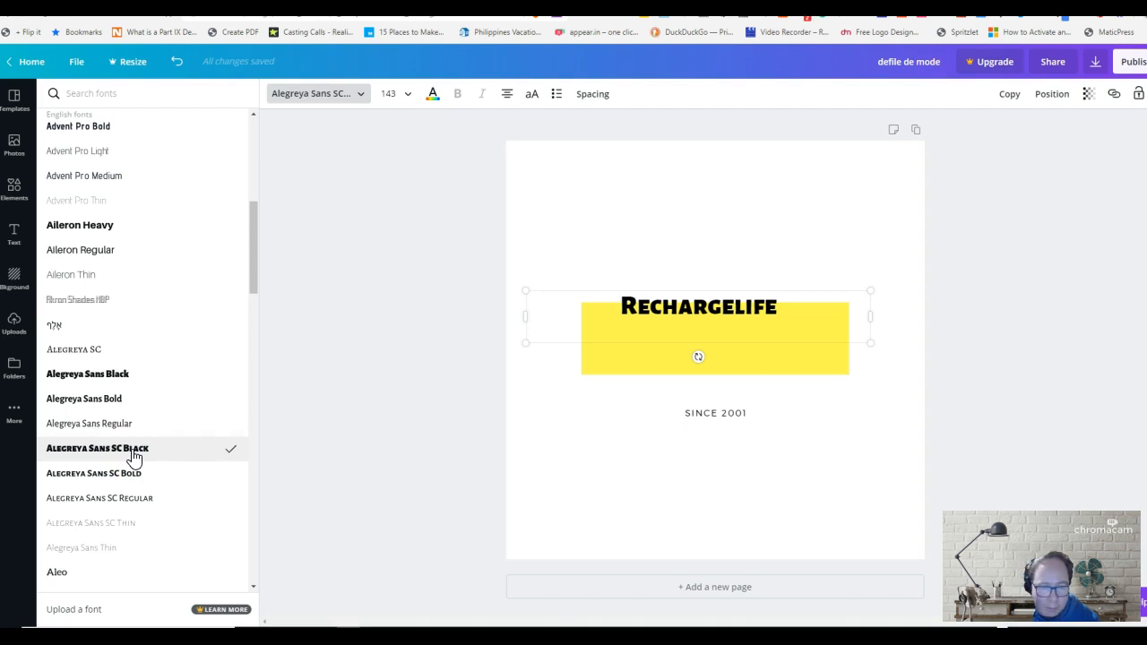
pyautogui.click(131, 380)
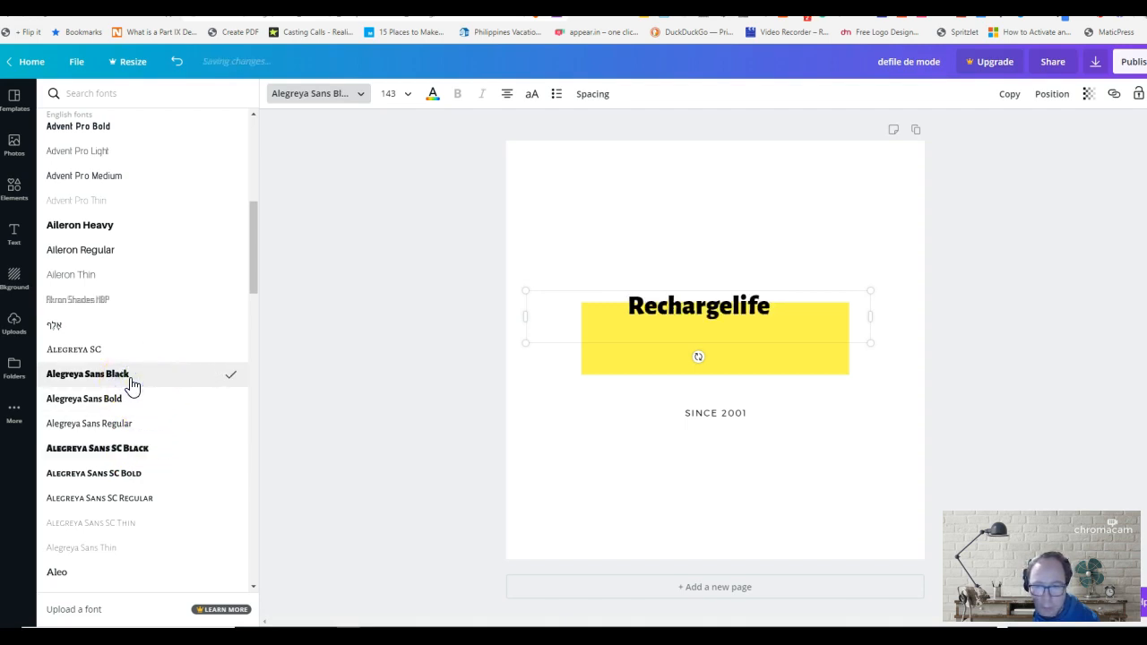
pyautogui.click(141, 450)
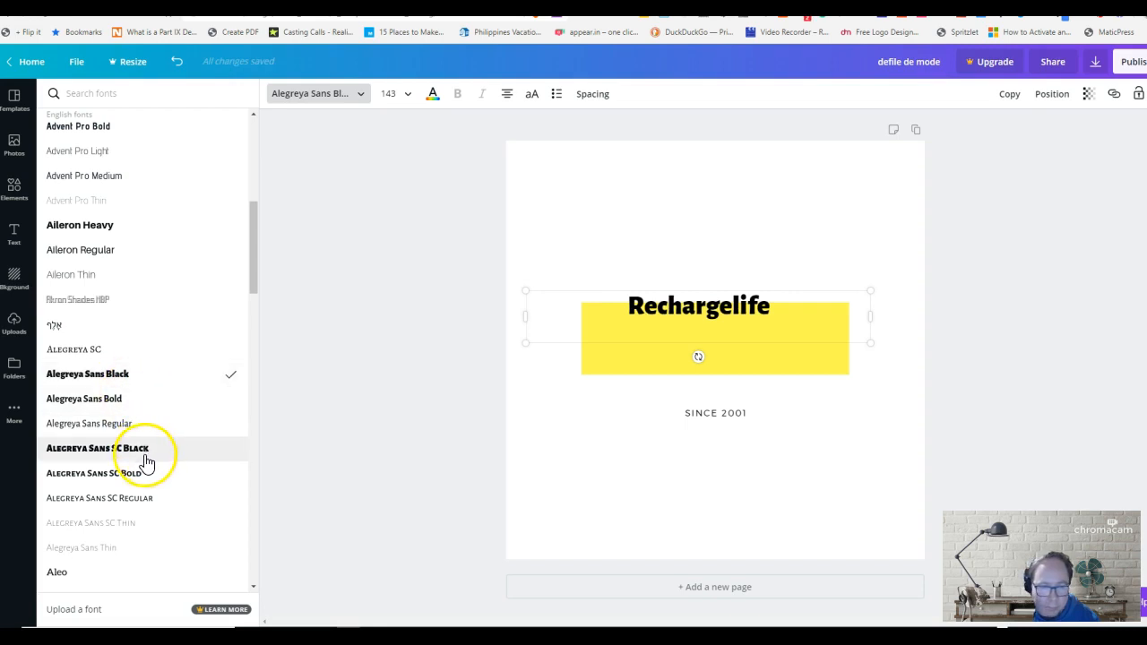
# Step: Set the font of the "Rechargelife" headline to Alfa Slab One
pyautogui.moveTo(250, 250); pyautogui.dragTo(249, 290)
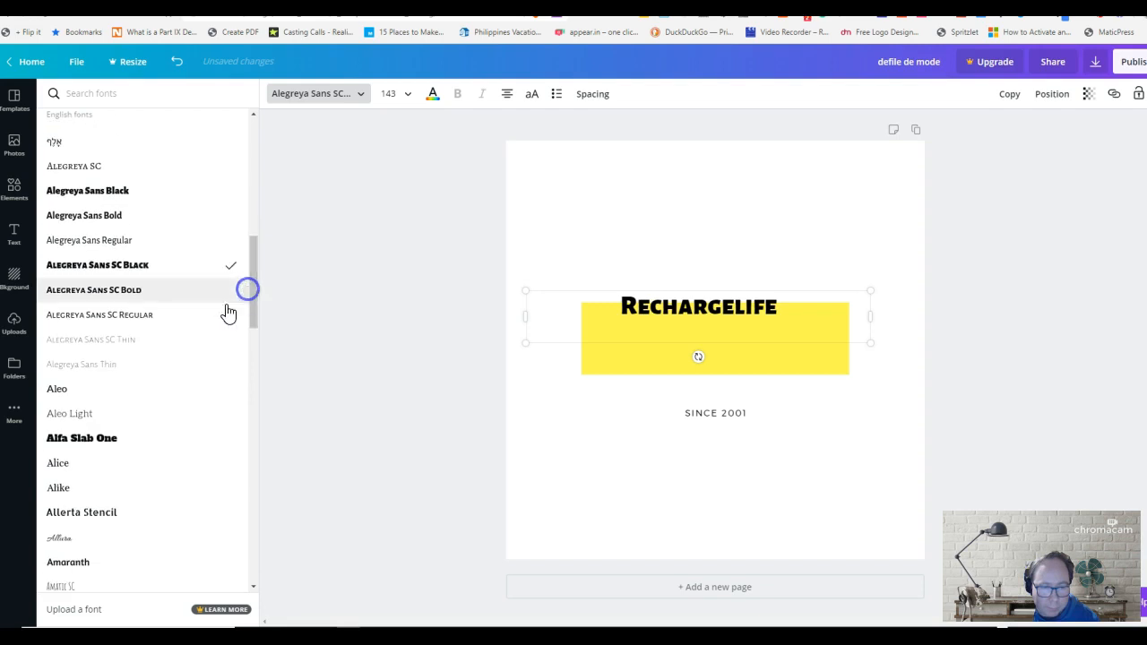
pyautogui.click(107, 439)
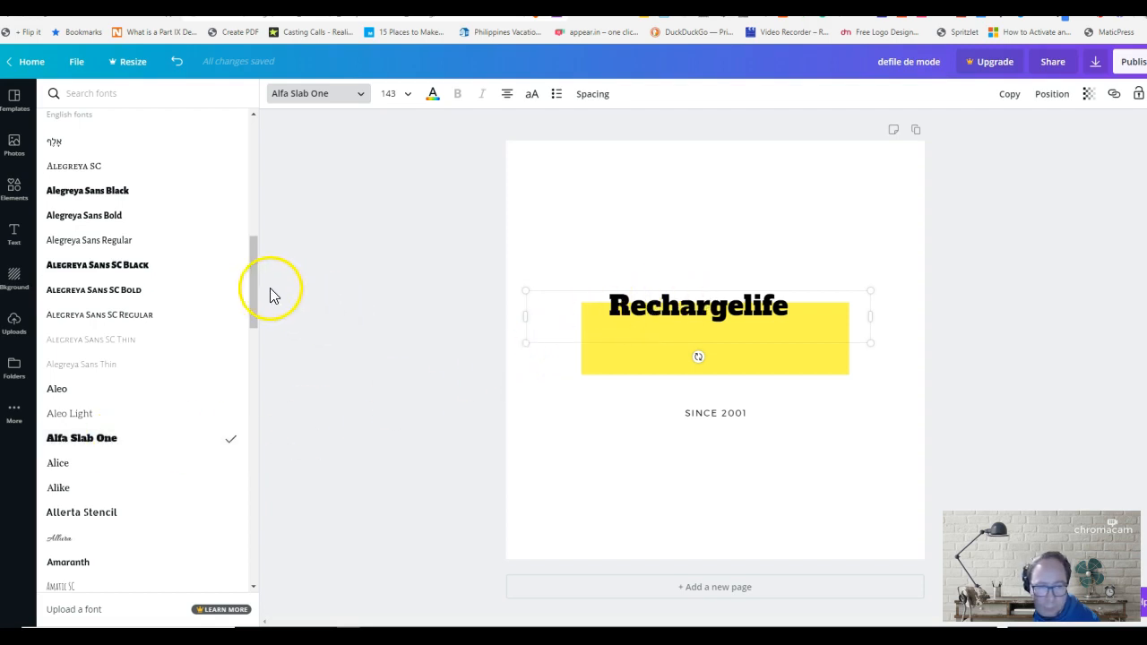
pyautogui.click(639, 302)
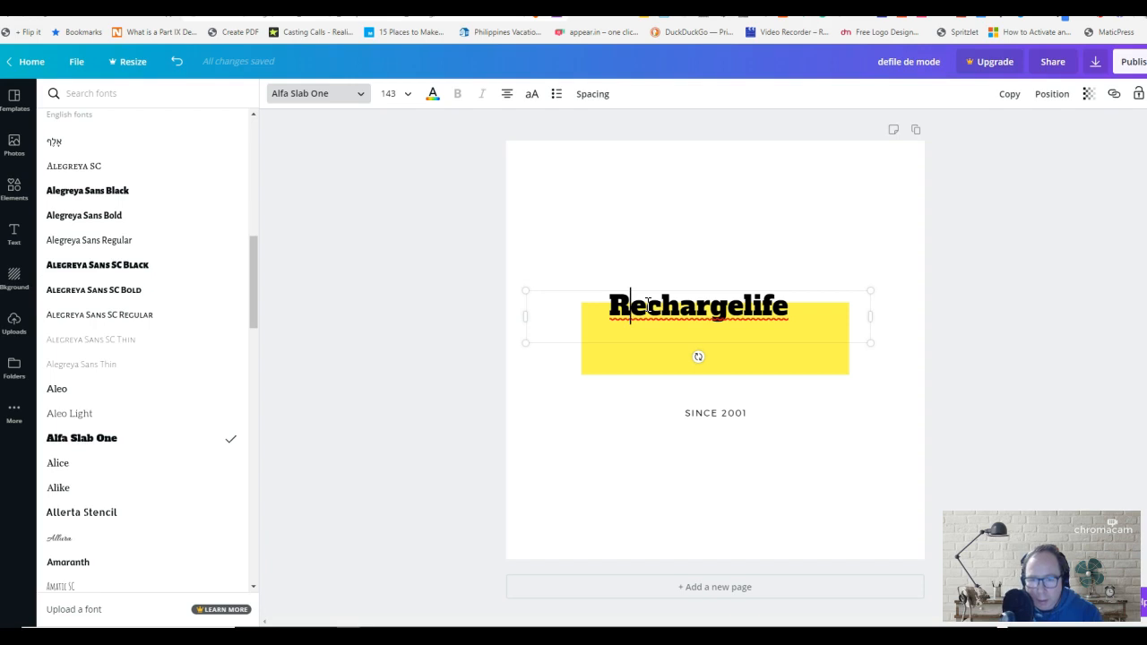
# Step: Replace the "SINCE 2001" text below the yellow band with "PODCAST"
pyautogui.click(727, 407)
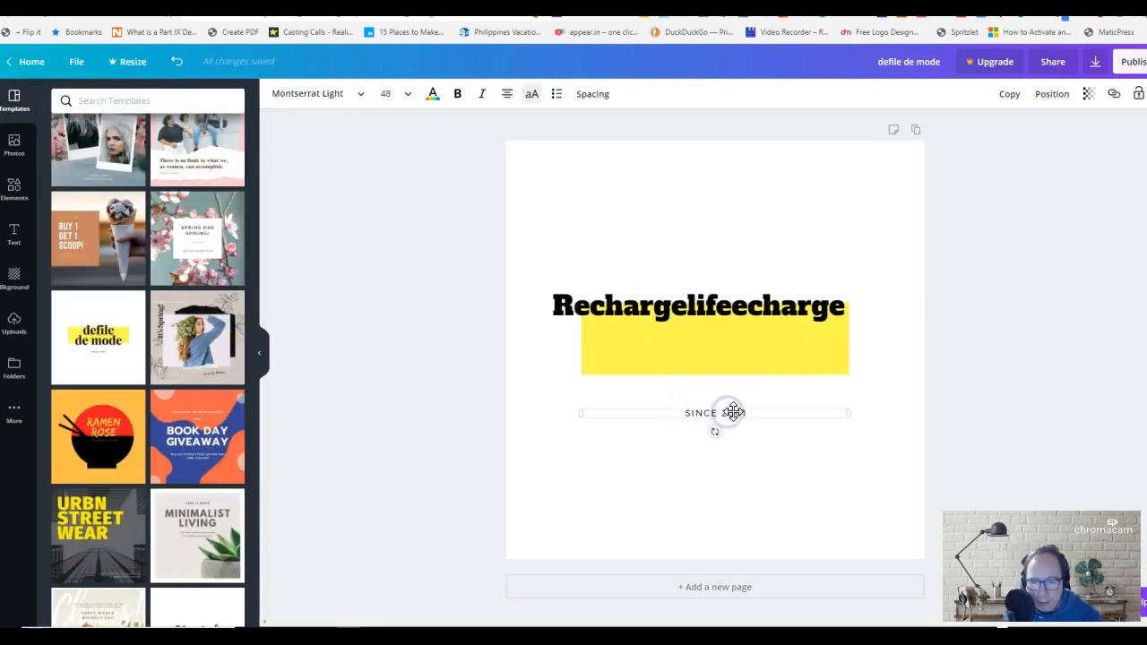
pyautogui.click(751, 412)
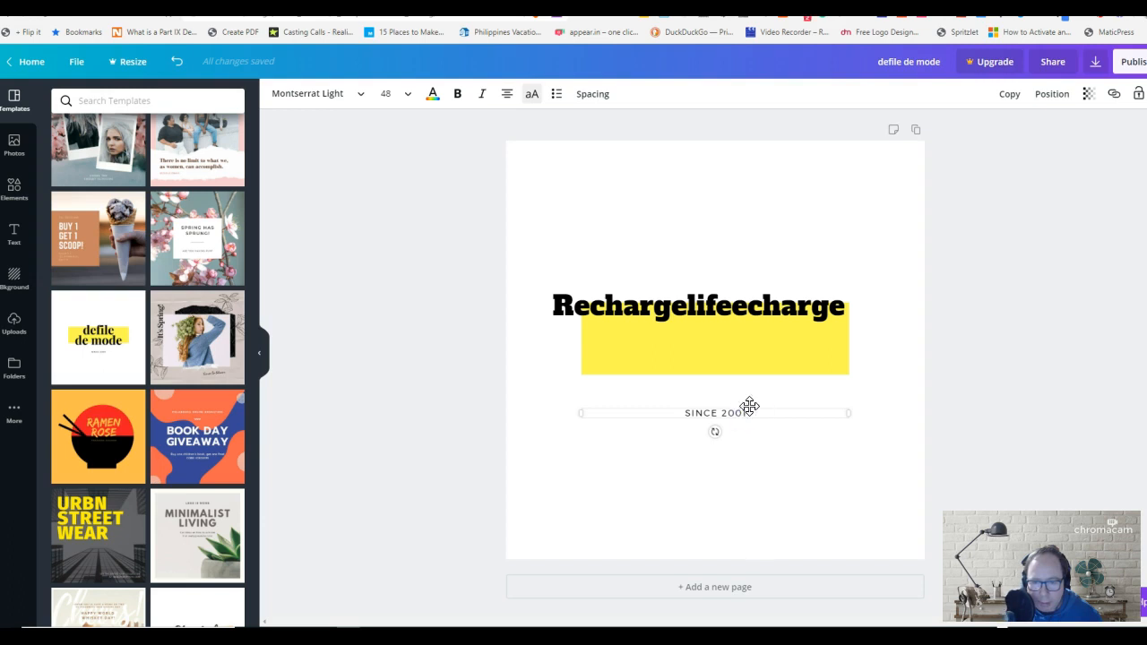
pyautogui.press('BackSpace')
pyautogui.press('BackSpace')
pyautogui.press('BackSpace')
pyautogui.press('BackSpace')
pyautogui.press('BackSpace')
pyautogui.press('BackSpace')
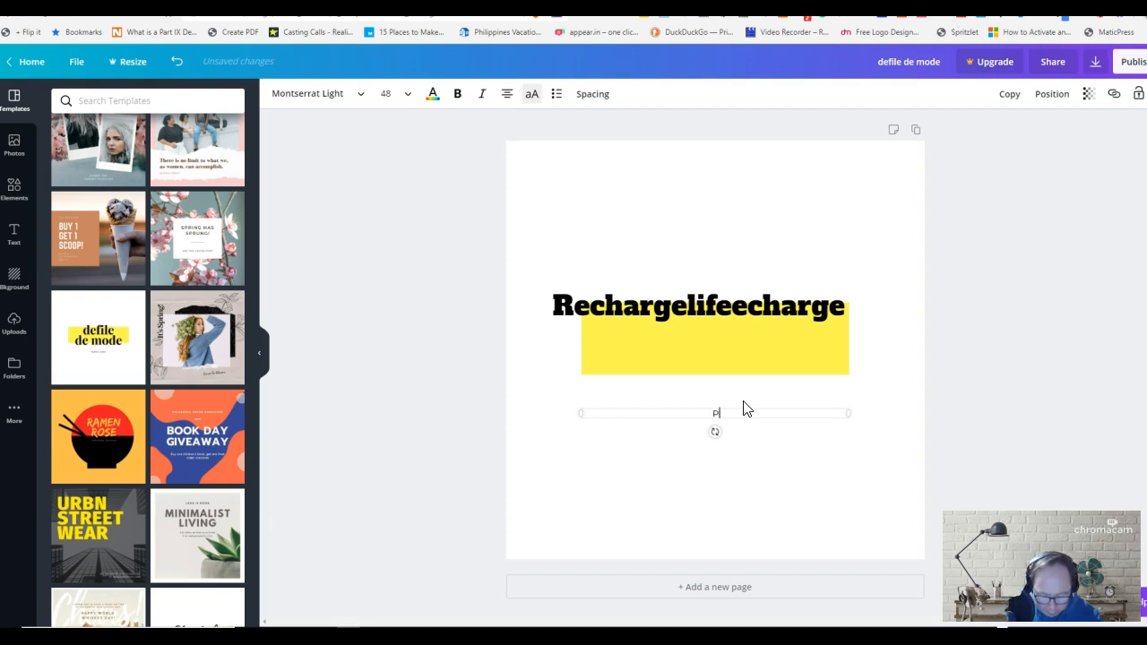
pyautogui.write('PODCAST')
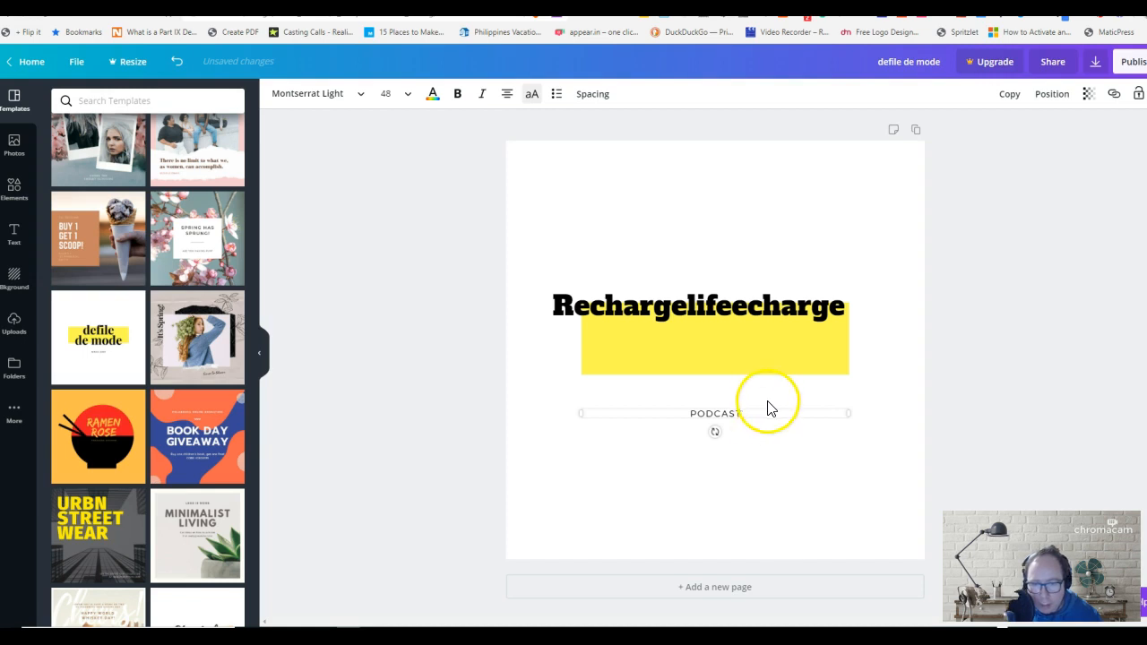
pyautogui.click(665, 457)
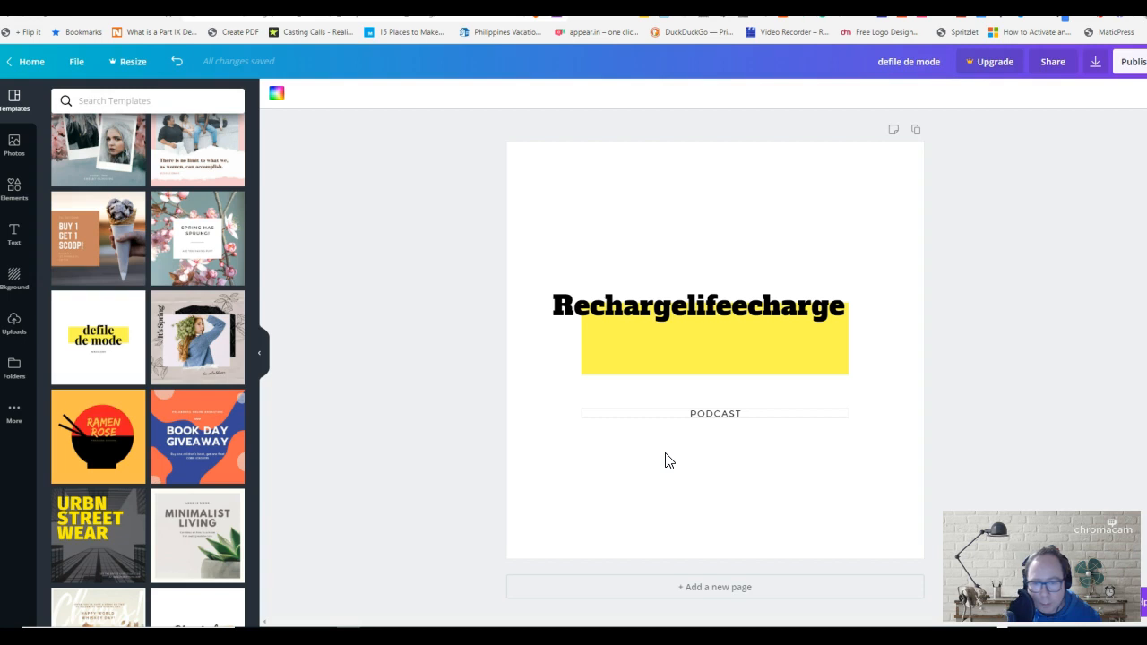
# Step: Delete the stray "echarge" from the end of the headline so it reads "Rechargelife"
pyautogui.click(751, 311)
pyautogui.doubleClick(751, 311)
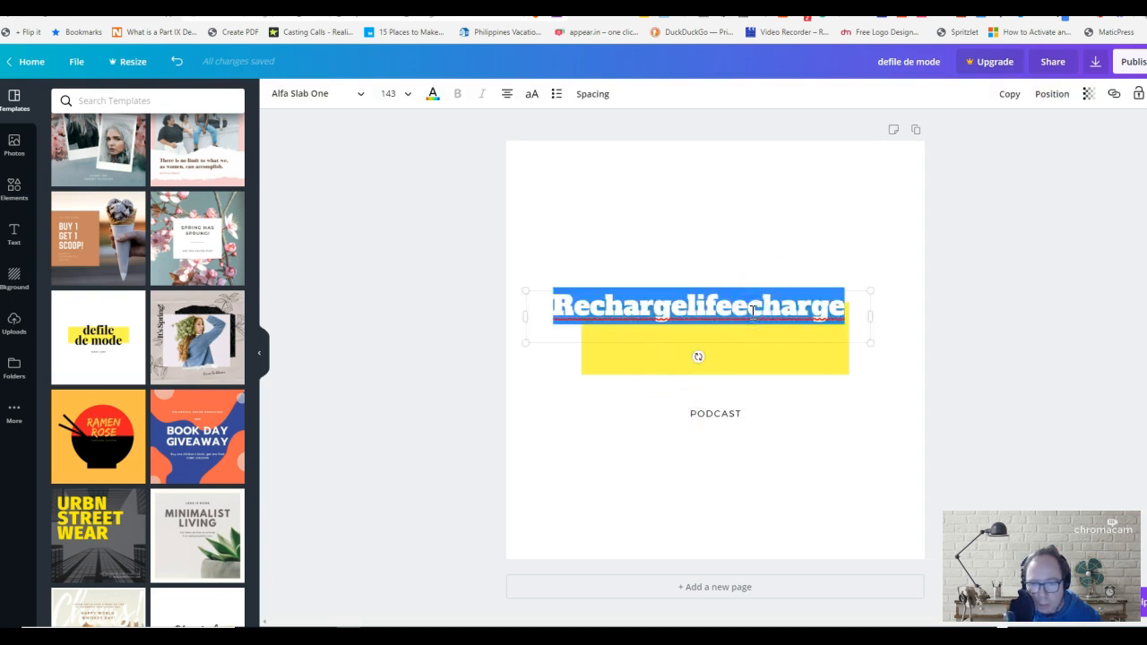
pyautogui.click(749, 305)
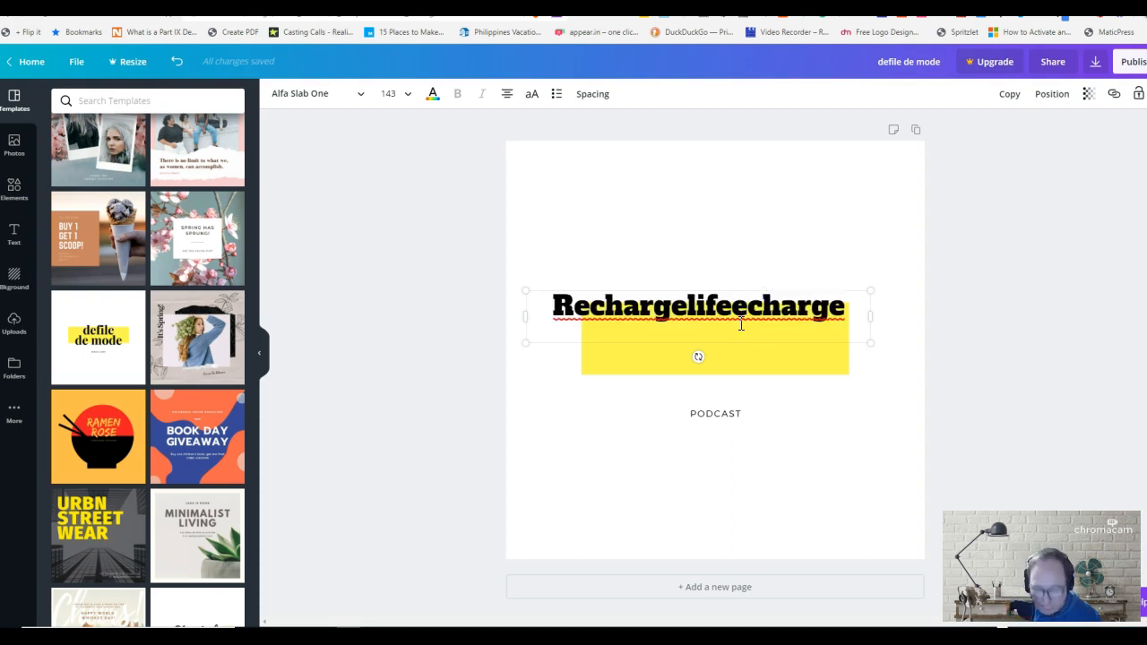
pyautogui.press('Delete')
pyautogui.press('Delete')
pyautogui.press('Delete')
pyautogui.press('Delete')
pyautogui.press('Delete')
pyautogui.press('Delete')
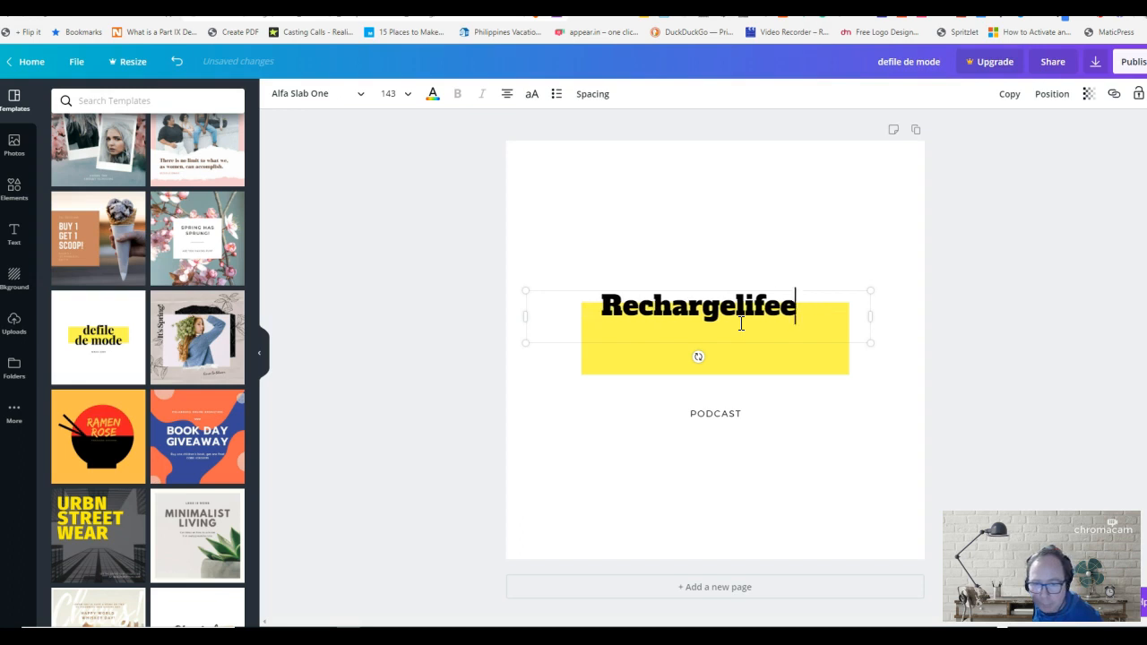
pyautogui.press('BackSpace')
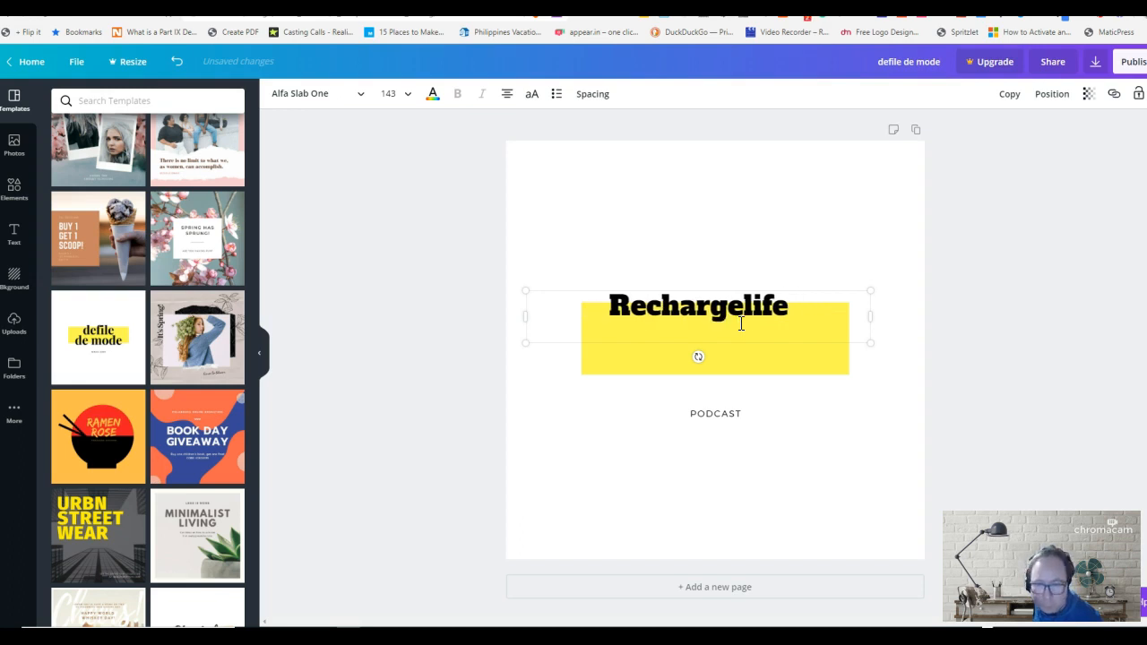
pyautogui.click(749, 342)
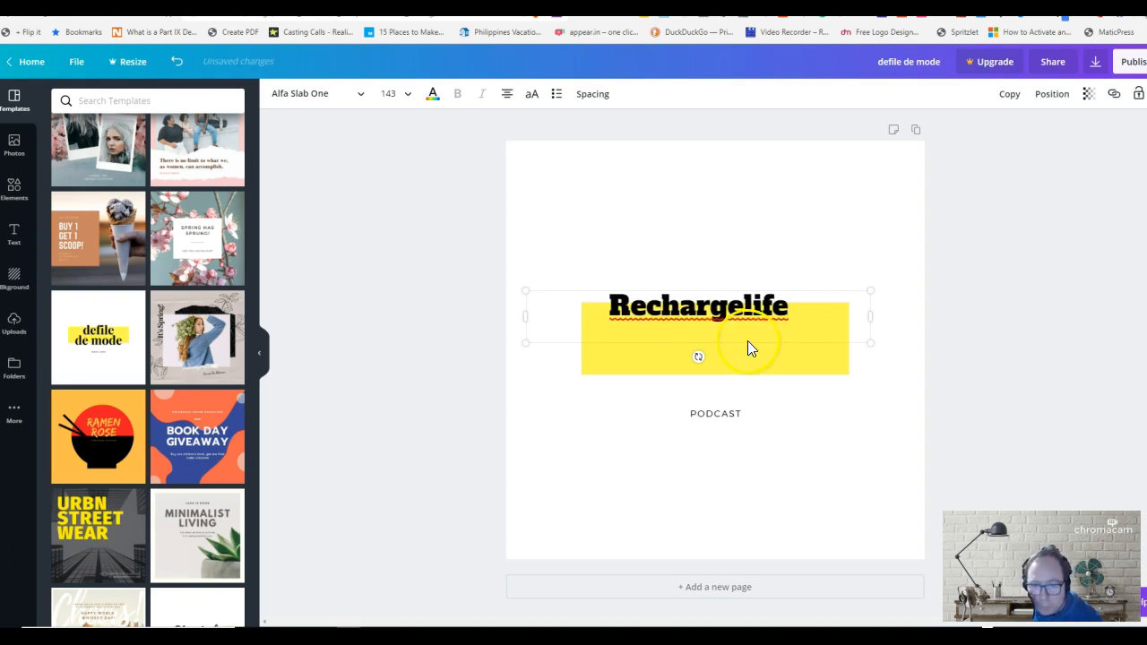
# Step: Enlarge the "Rechargelife" text box to a font size of 160
pyautogui.click(529, 348)
pyautogui.moveTo(529, 348); pyautogui.dragTo(530, 349)
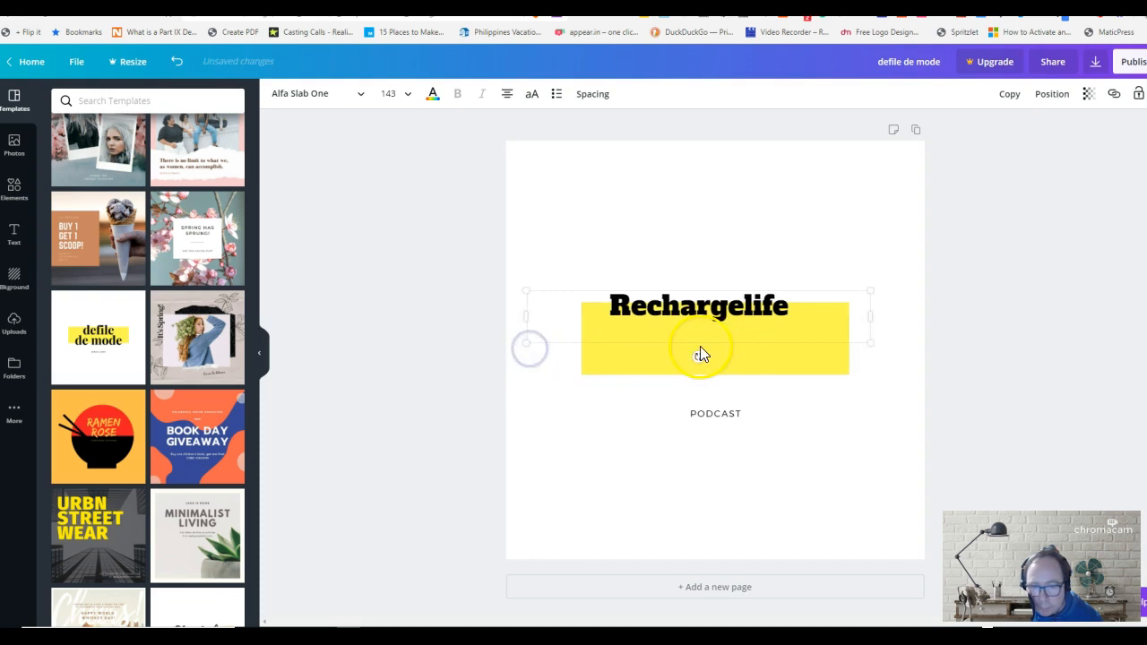
pyautogui.moveTo(873, 342); pyautogui.dragTo(901, 367)
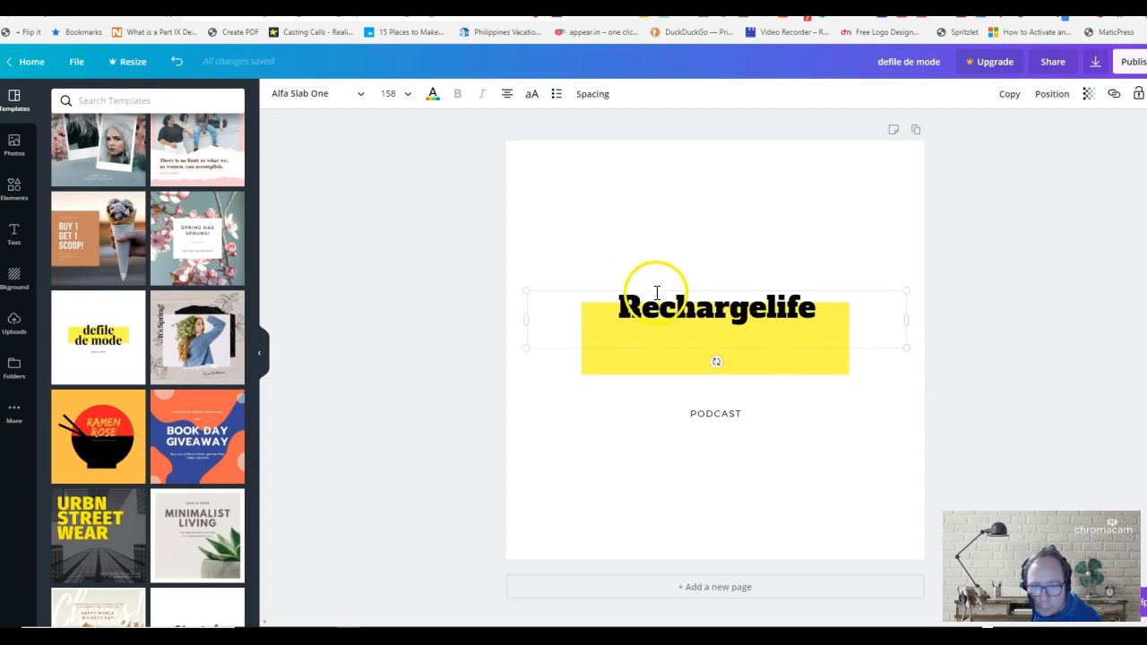
pyautogui.moveTo(528, 295); pyautogui.dragTo(515, 333)
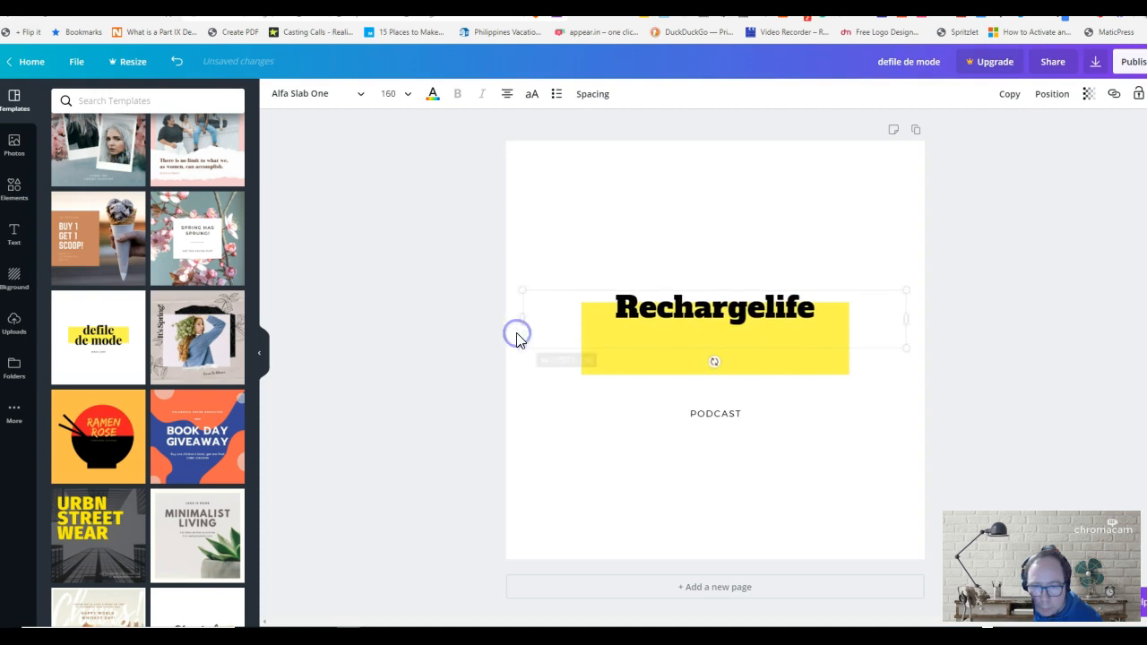
# Step: Add the tagline "Thrive on own lifestyle terms" beneath "Rechargelife" in the same text box
pyautogui.click(667, 339)
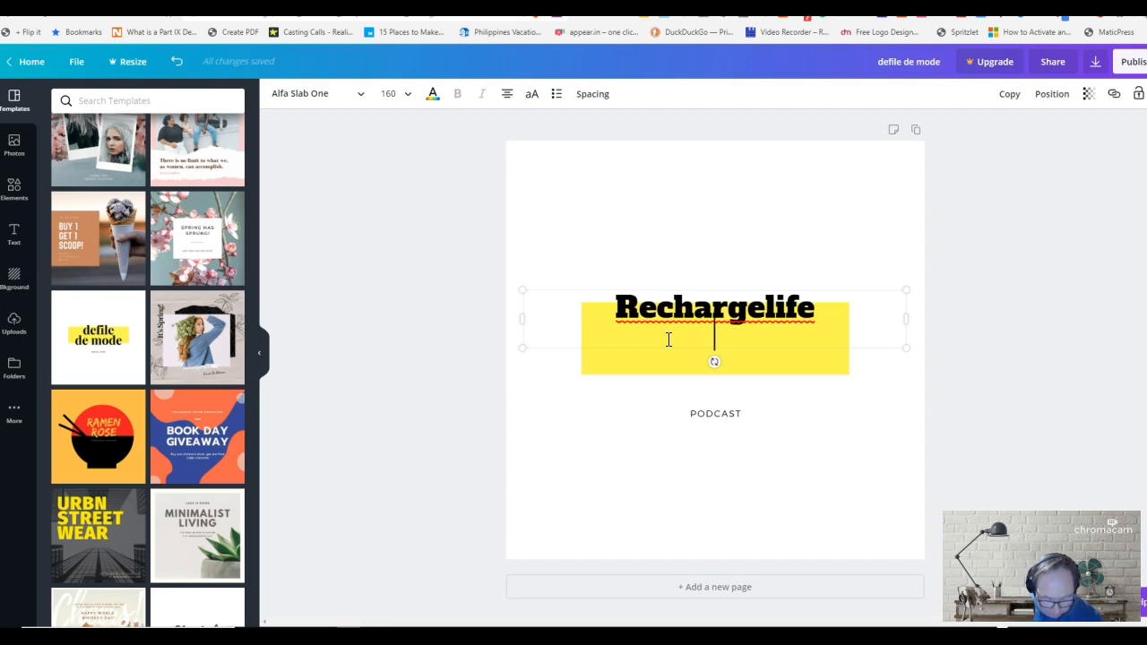
pyautogui.write('Thrive on')
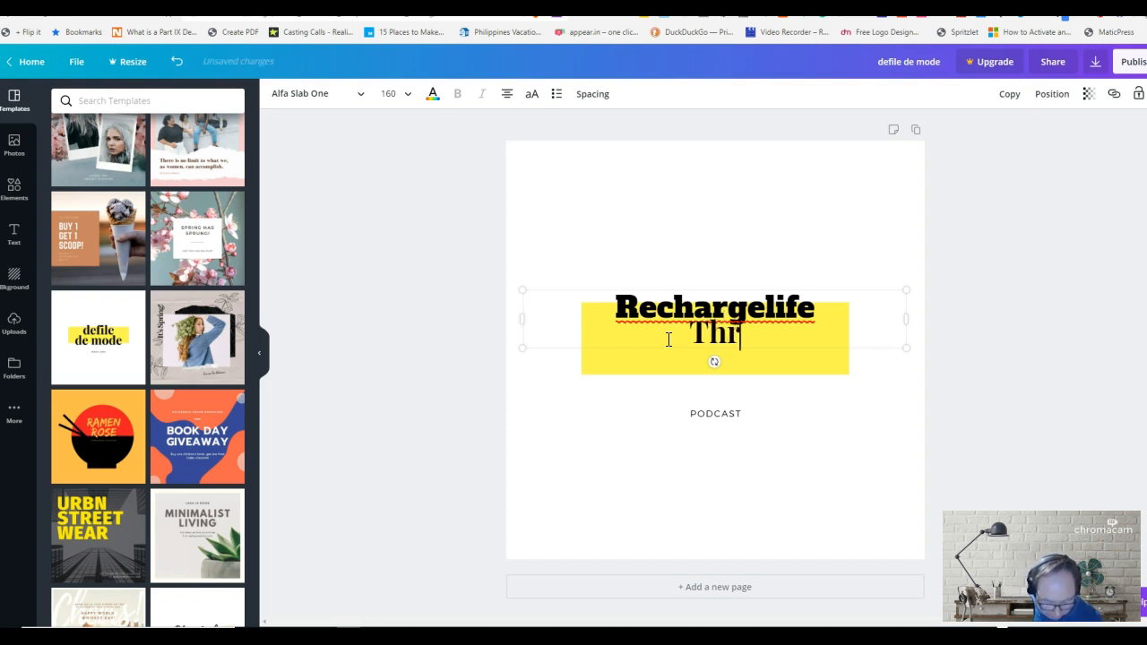
pyautogui.write(' on')
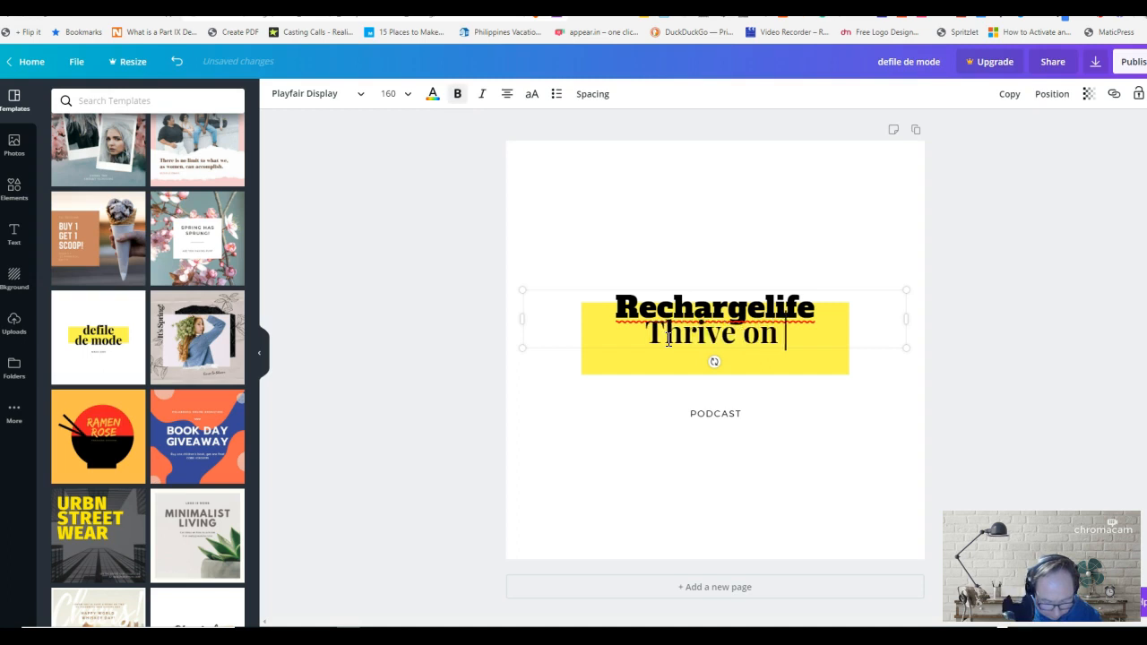
pyautogui.write('own')
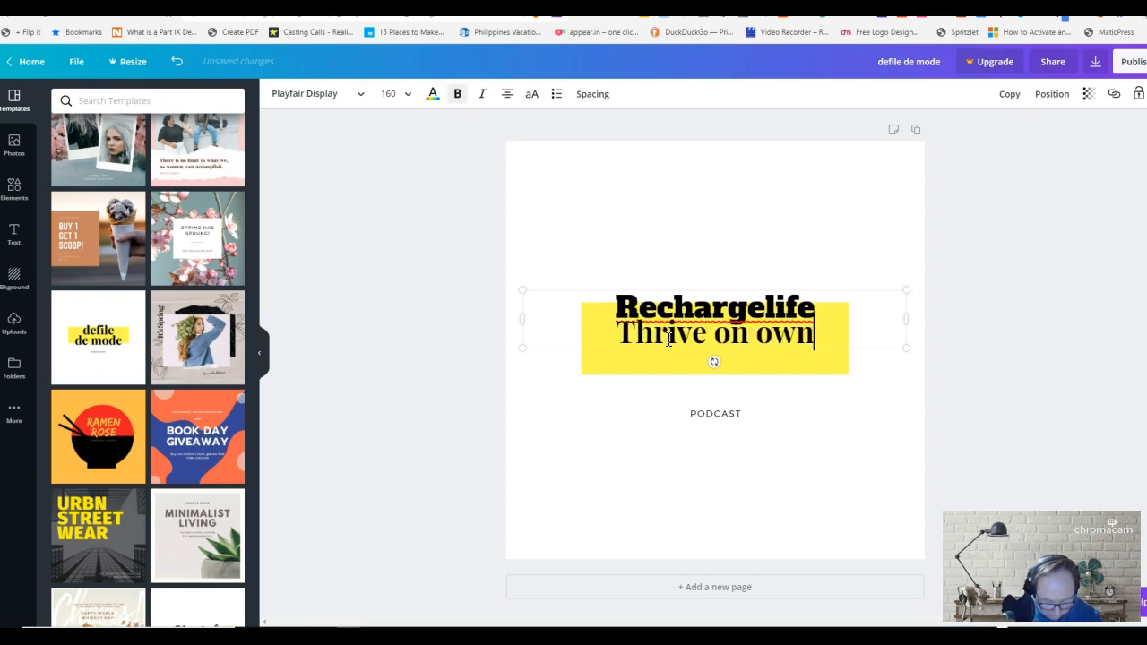
pyautogui.write(' lifes')
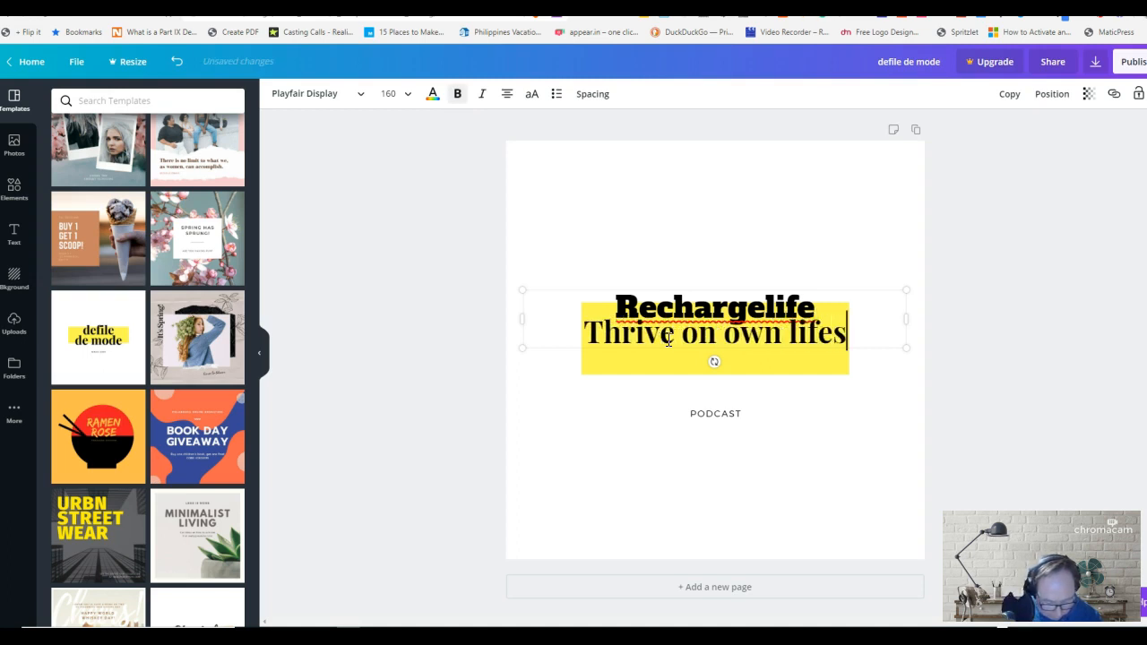
pyautogui.write('tyle terms')
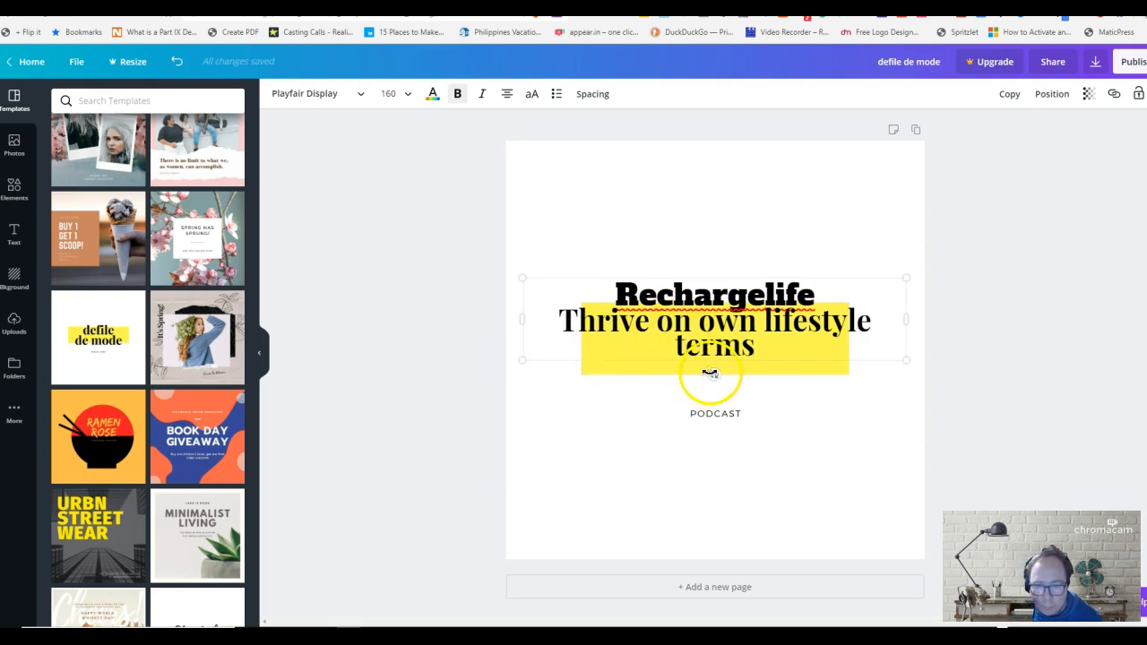
# Step: Scale the headline and tagline text box up to a font size of 163 and move it down over the yellow band
pyautogui.click(523, 359)
pyautogui.moveTo(522, 359); pyautogui.dragTo(518, 370)
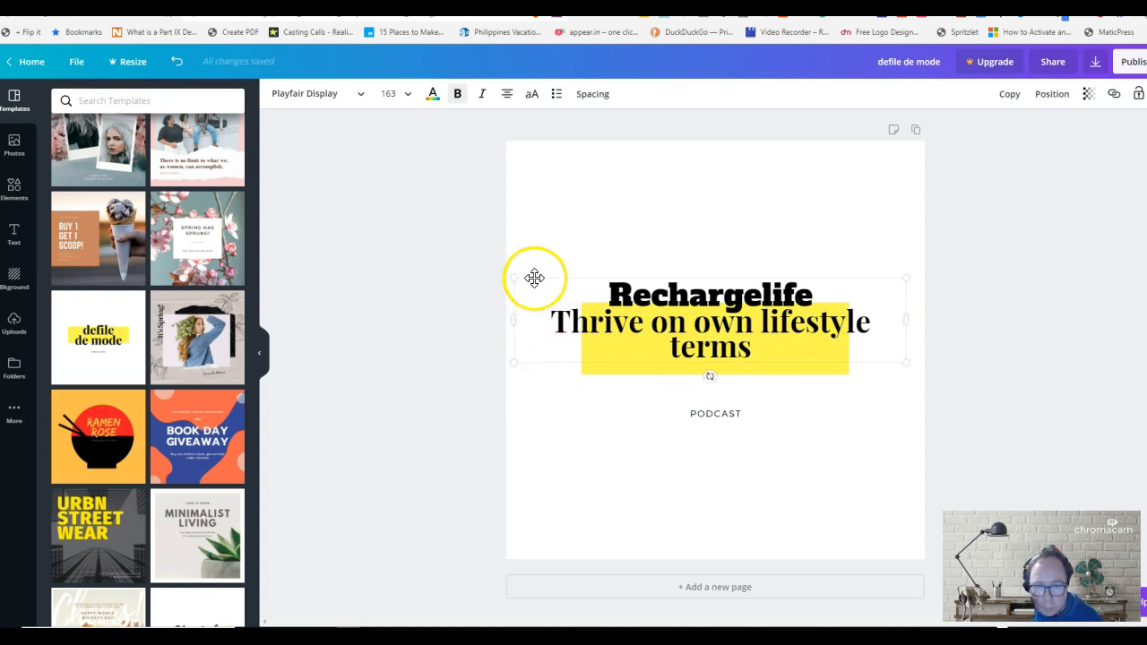
pyautogui.moveTo(535, 281); pyautogui.dragTo(536, 295)
# Step: Narrow the headline and tagline text box from both sides to a width of about 2,466 px
pyautogui.moveTo(518, 338); pyautogui.dragTo(545, 338)
pyautogui.moveTo(914, 338); pyautogui.dragTo(889, 336)
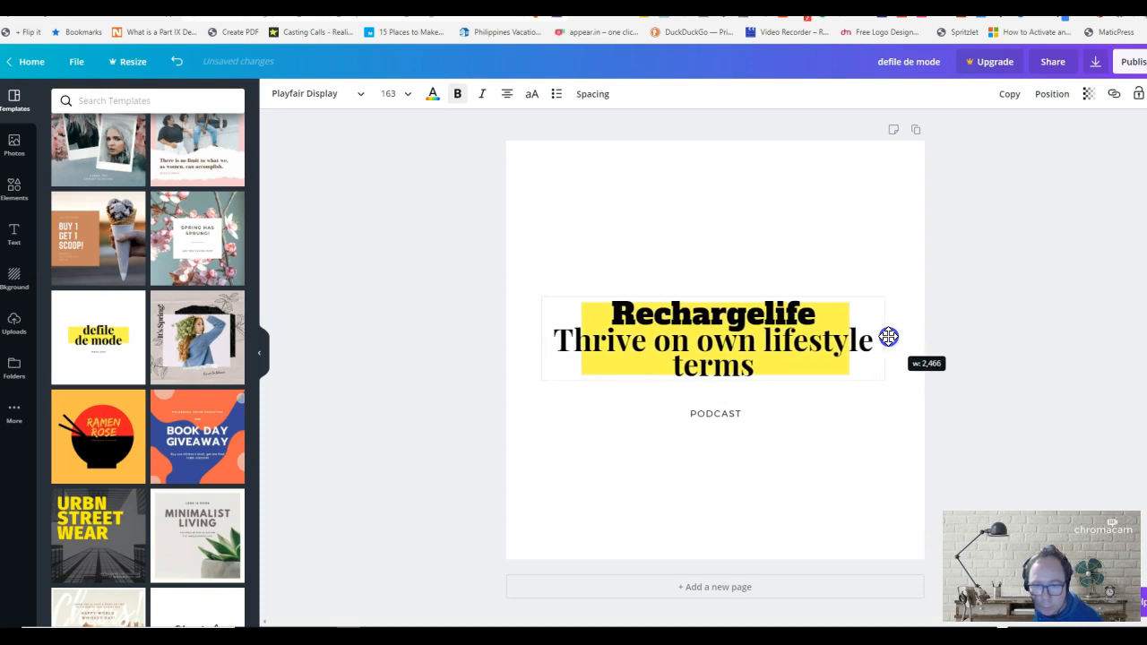
pyautogui.moveTo(889, 337); pyautogui.dragTo(889, 336)
pyautogui.click(825, 428)
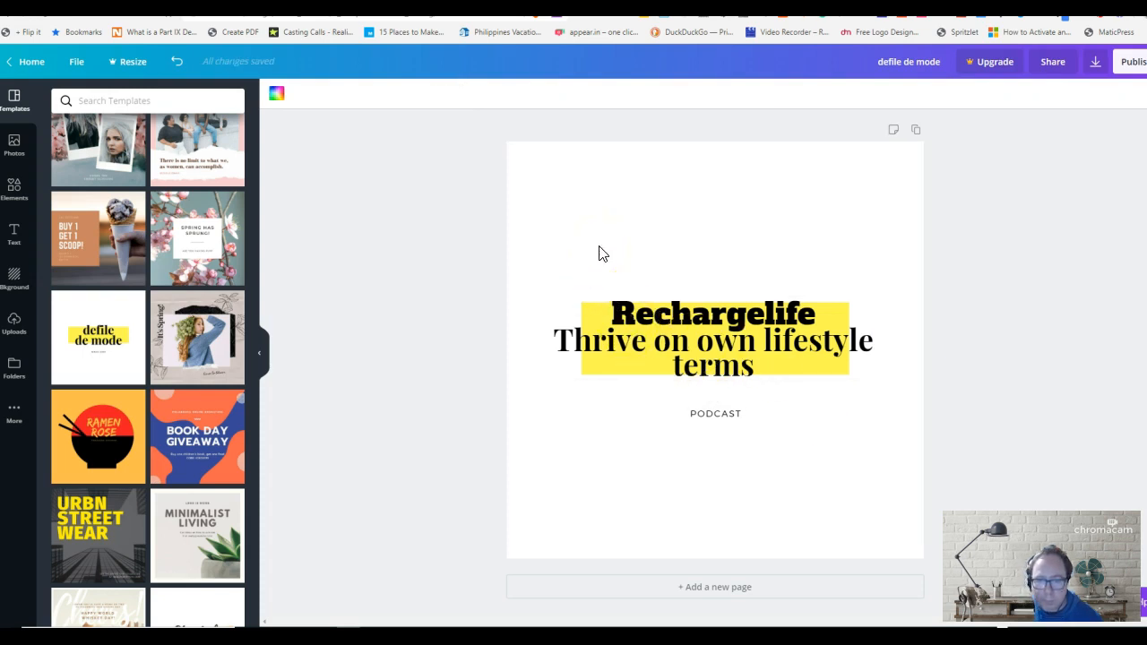
# Step: Set the font size of the tagline "Thrive on own lifestyle terms" to 96, leaving the "Rechargelife" headline's size alone
pyautogui.click(615, 274)
pyautogui.click(560, 340)
pyautogui.click(561, 339)
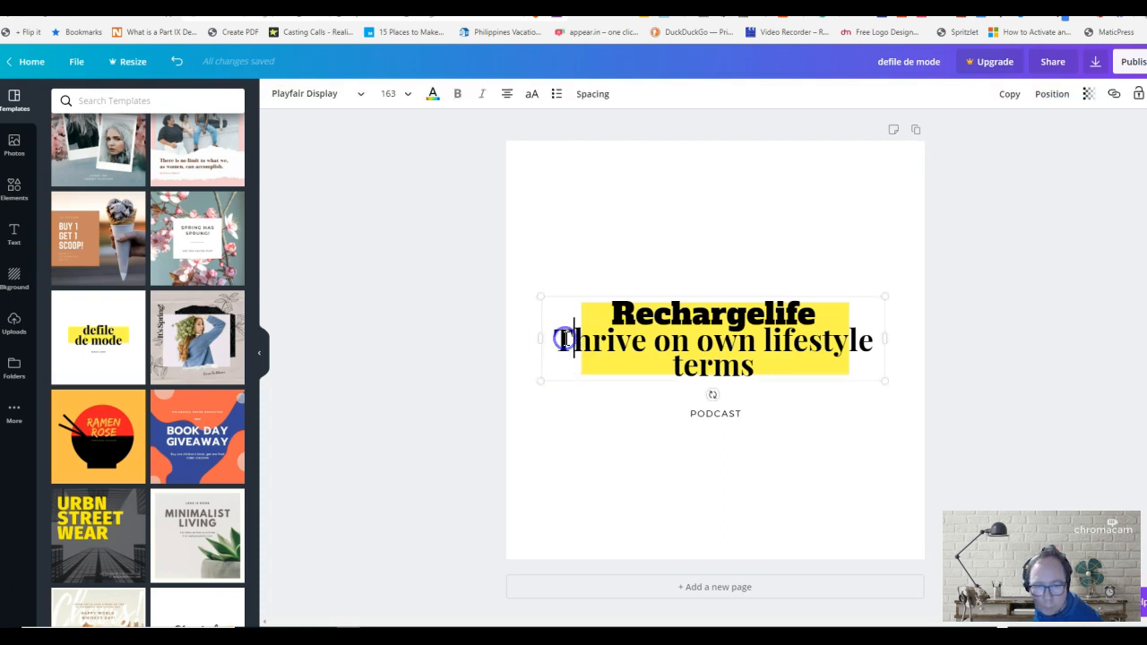
pyautogui.moveTo(559, 338); pyautogui.dragTo(771, 362)
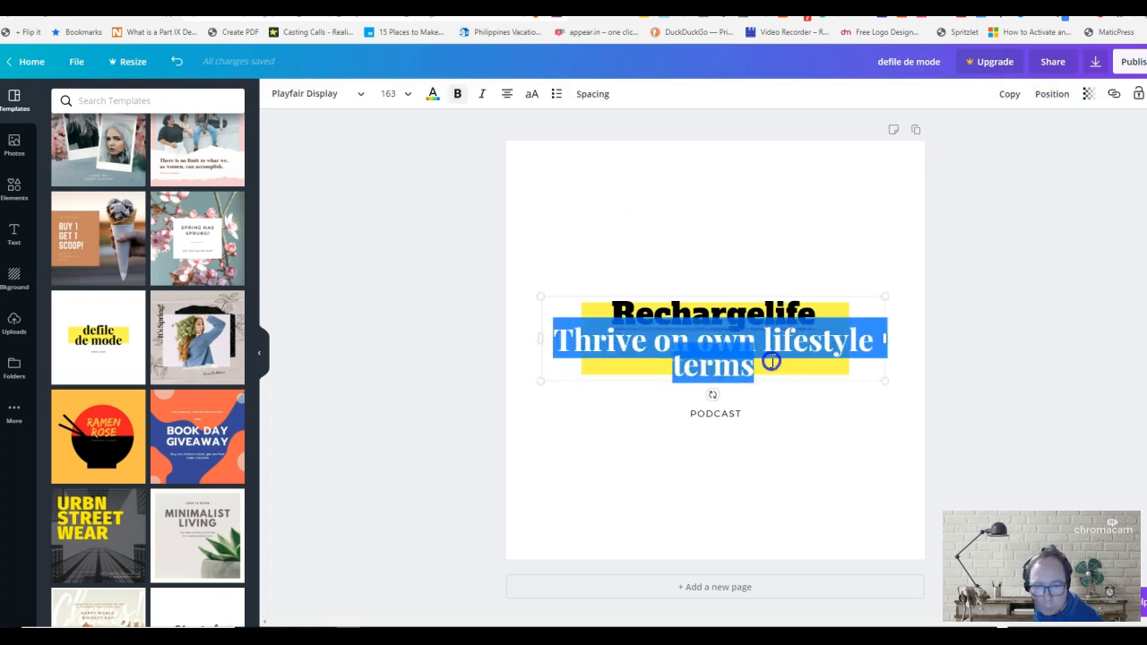
pyautogui.click(401, 95)
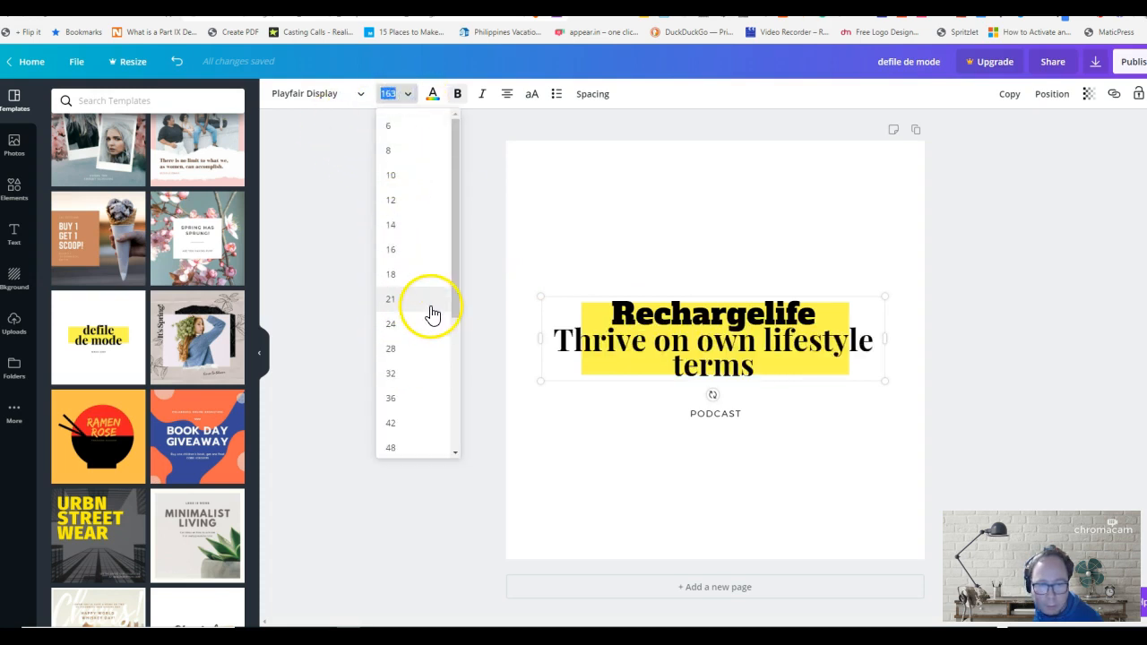
pyautogui.moveTo(453, 297); pyautogui.dragTo(451, 316)
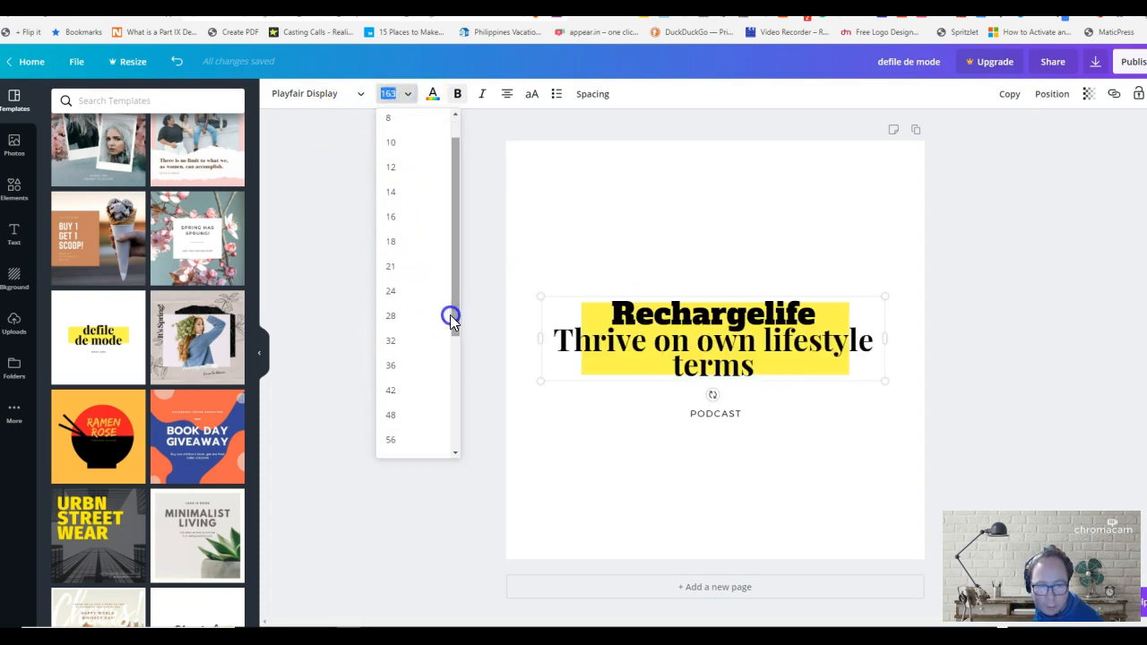
pyautogui.click(410, 344)
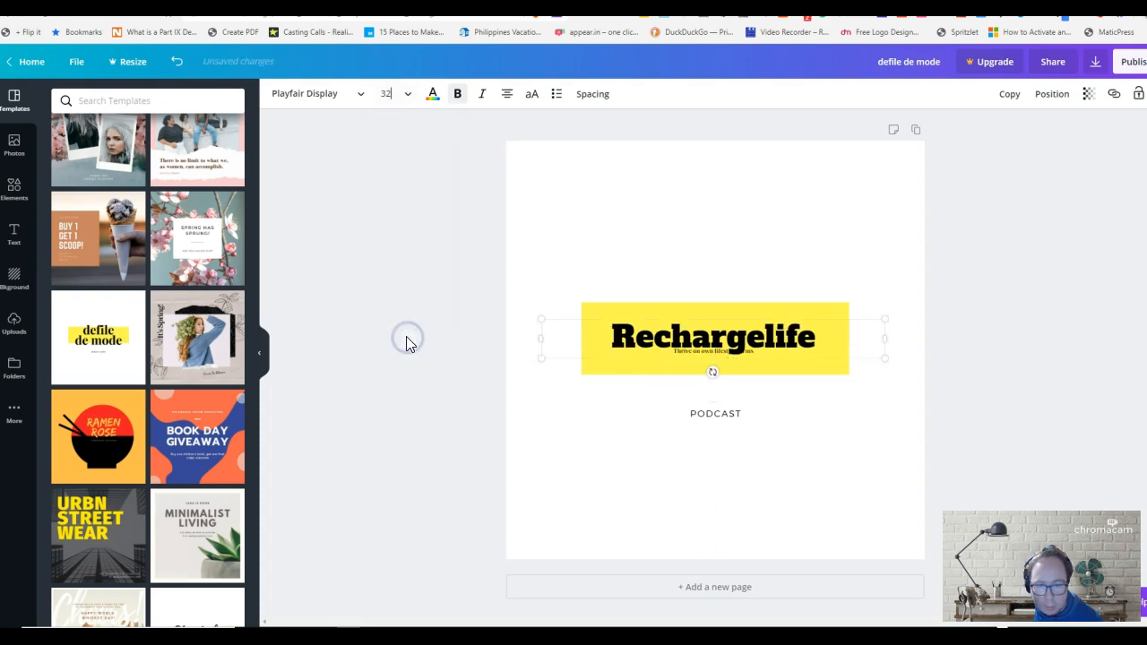
pyautogui.click(409, 93)
pyautogui.click(397, 408)
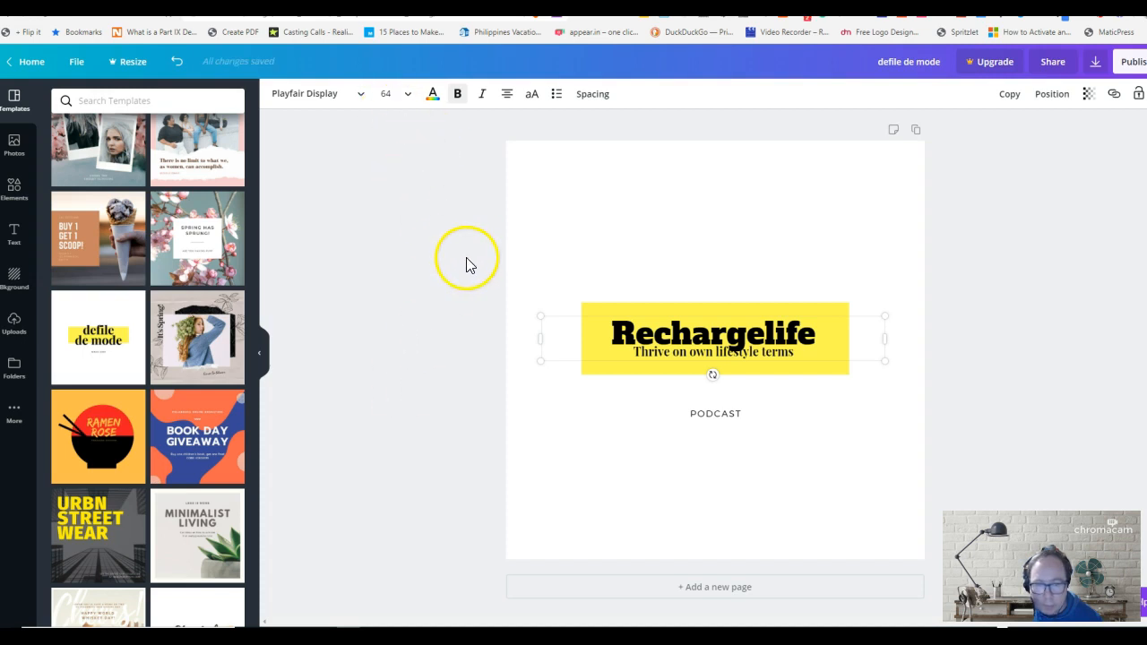
pyautogui.click(399, 93)
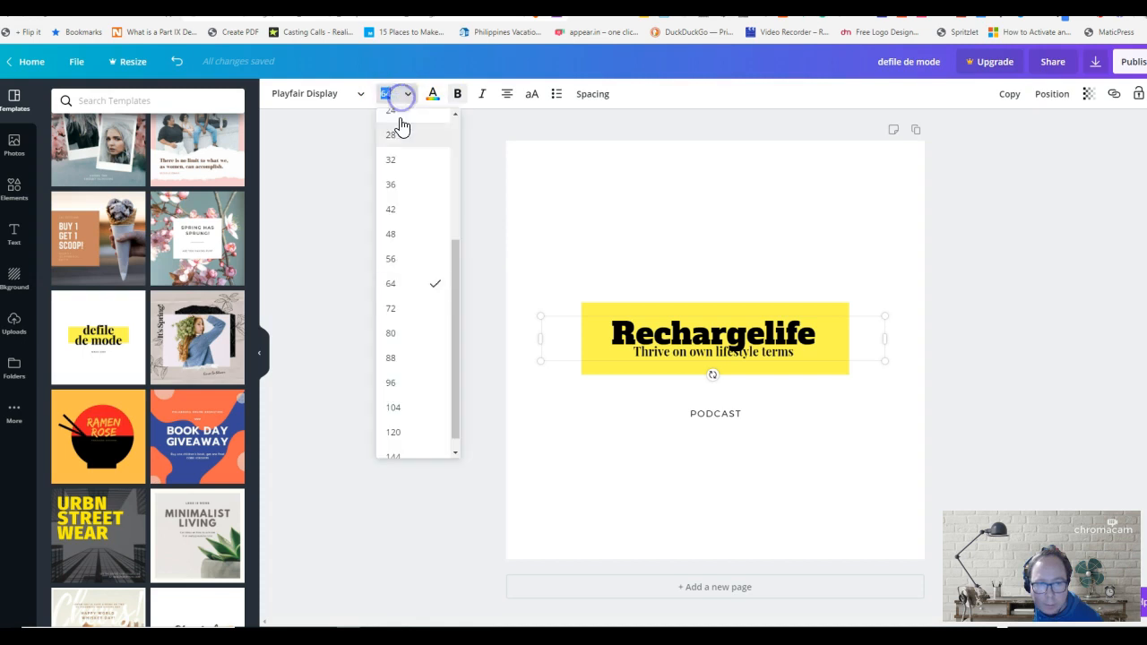
pyautogui.click(402, 384)
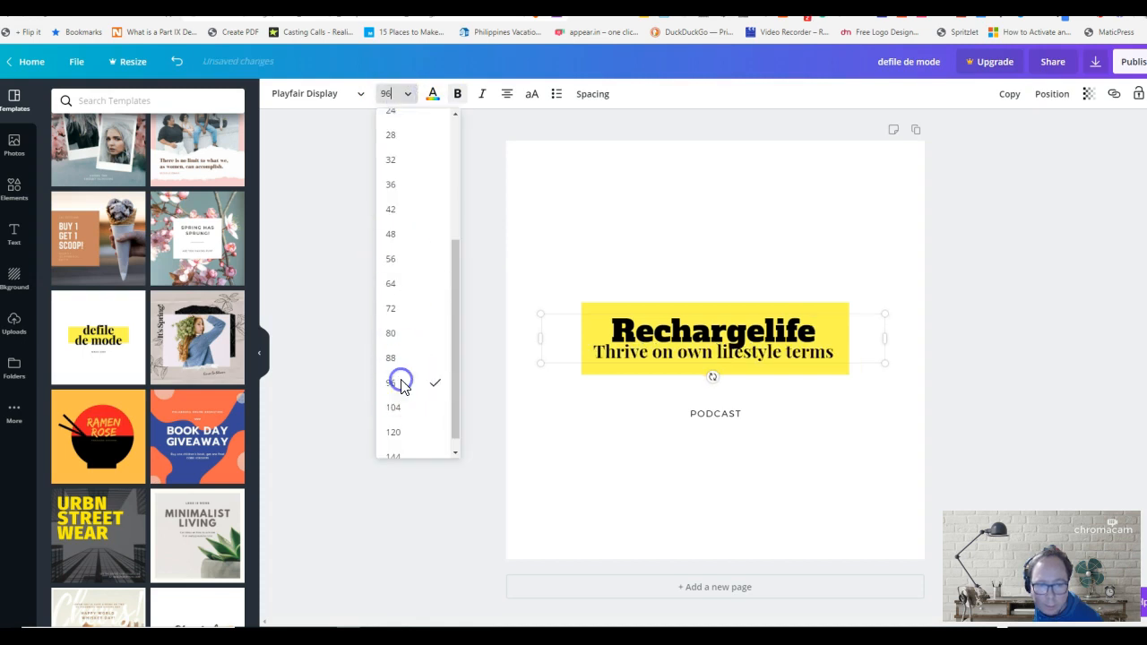
pyautogui.click(471, 367)
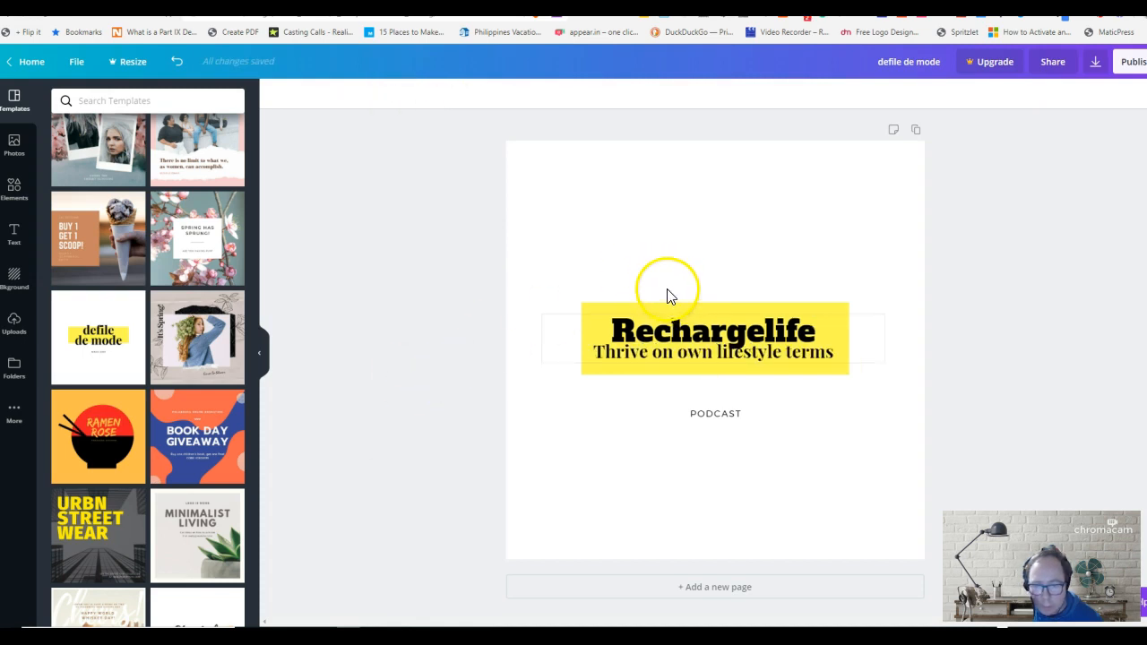
pyautogui.click(627, 332)
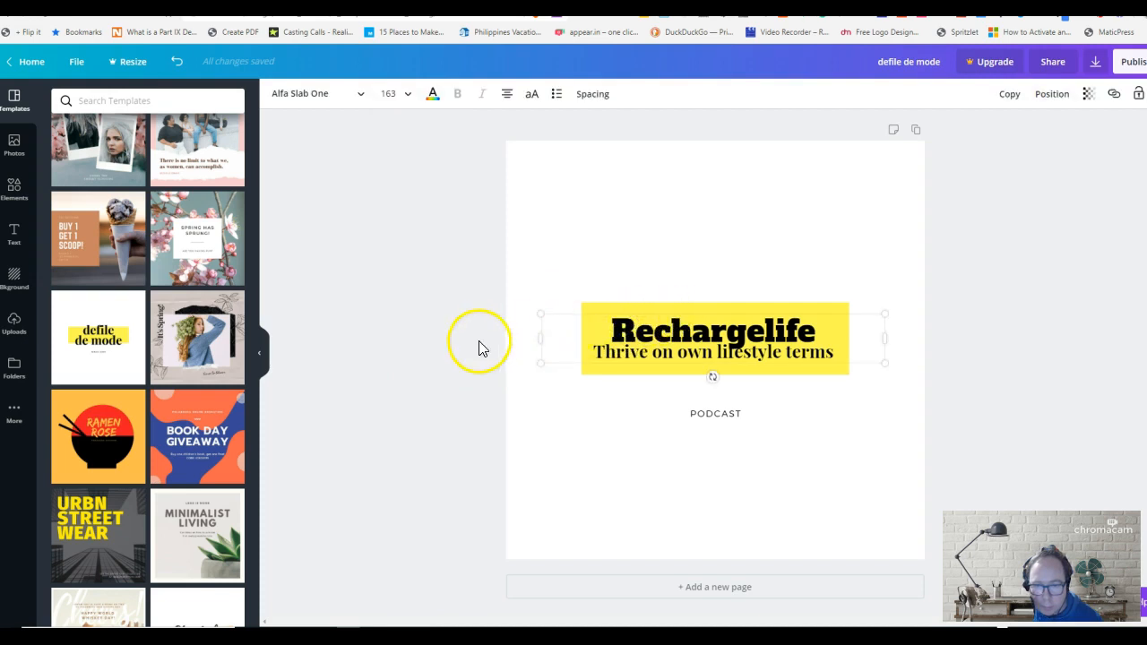
pyautogui.click(425, 350)
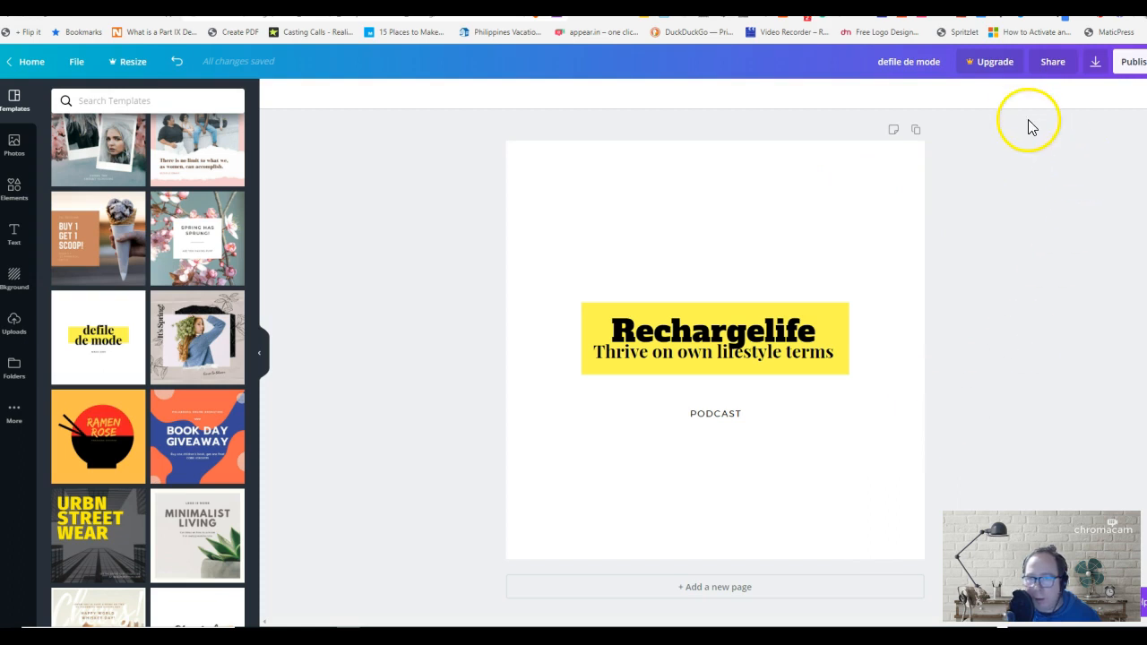
# Step: Download the cover as a PNG and save it to the Desktop as "rechargelife artwork"
pyautogui.click(1097, 68)
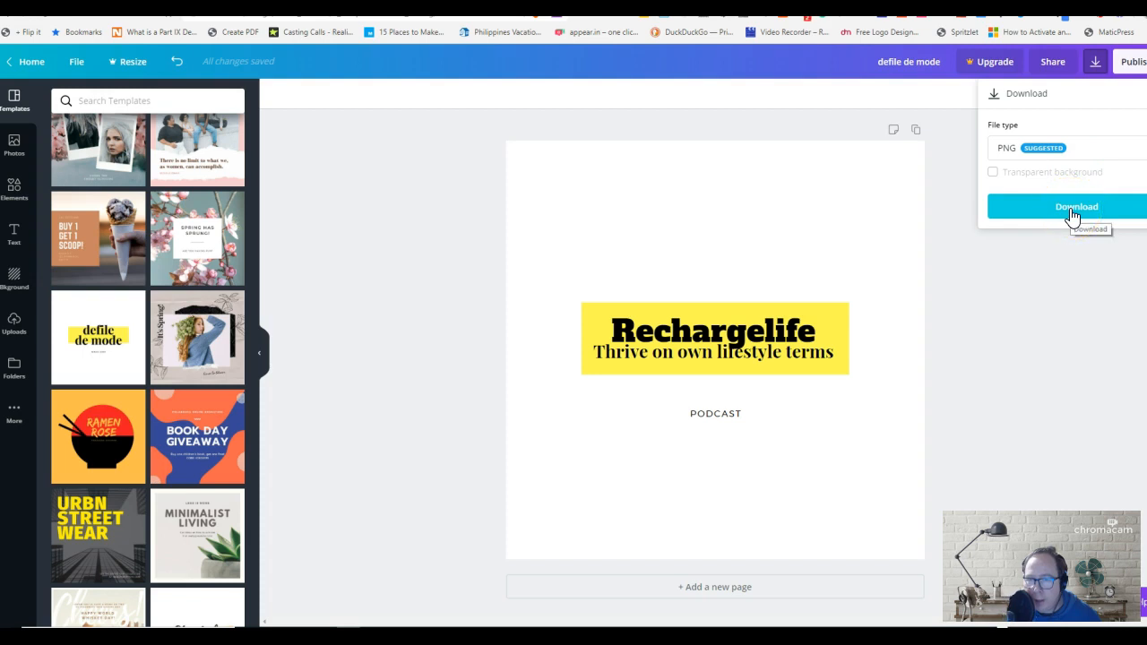
pyautogui.click(1073, 215)
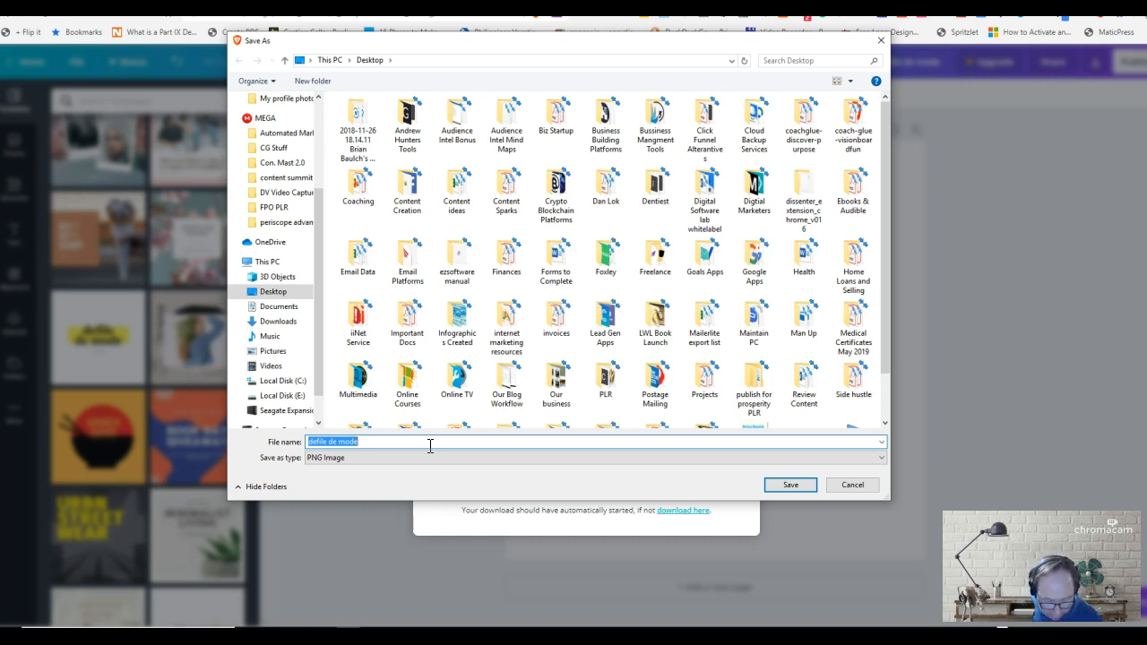
pyautogui.write('rechargelife')
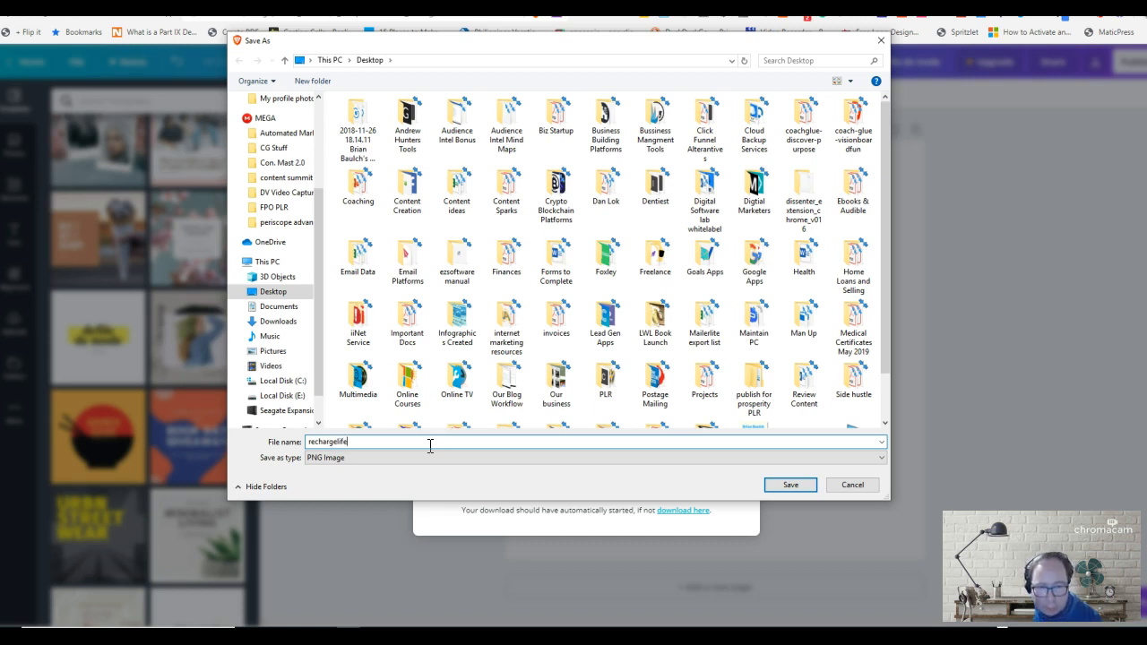
pyautogui.write(' art')
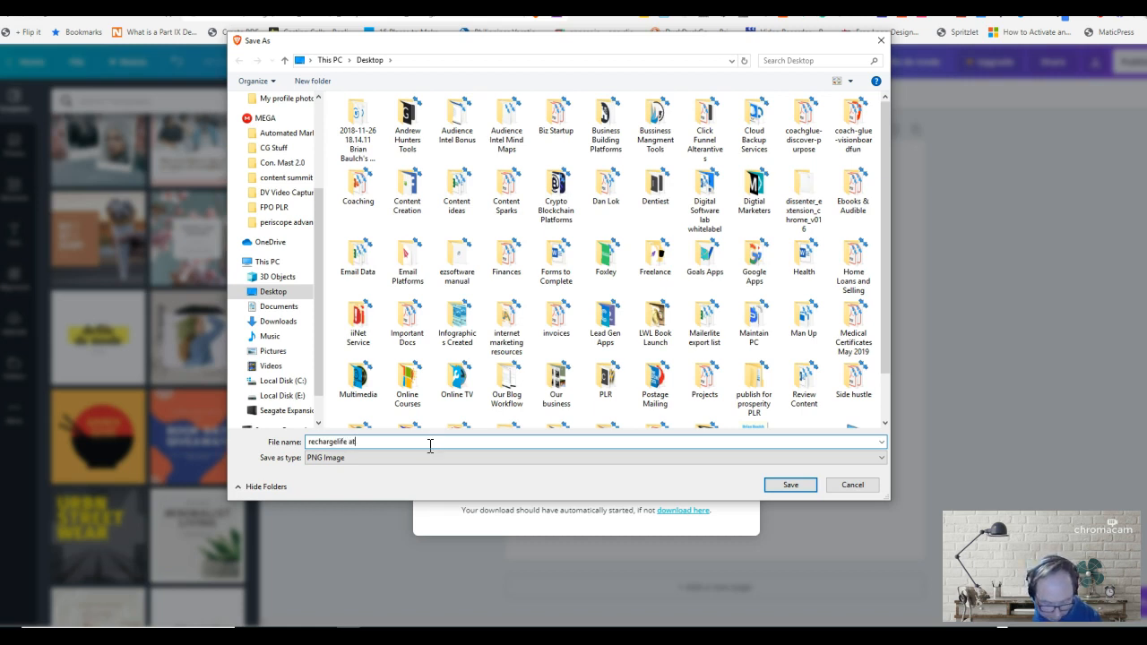
pyautogui.write('work')
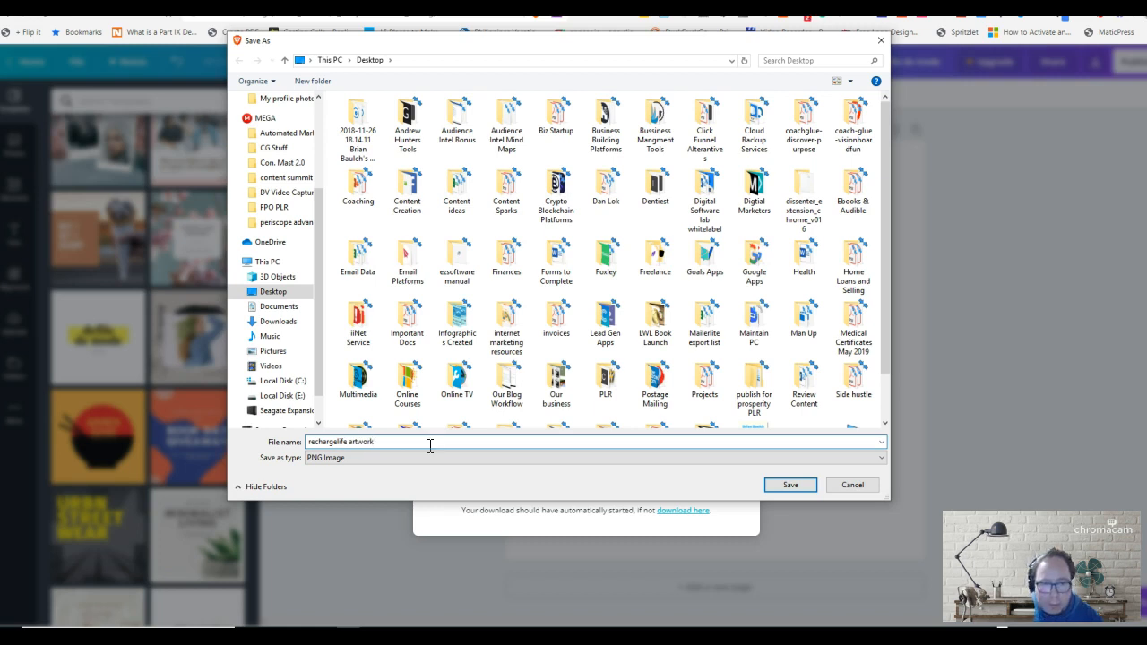
pyautogui.click(790, 487)
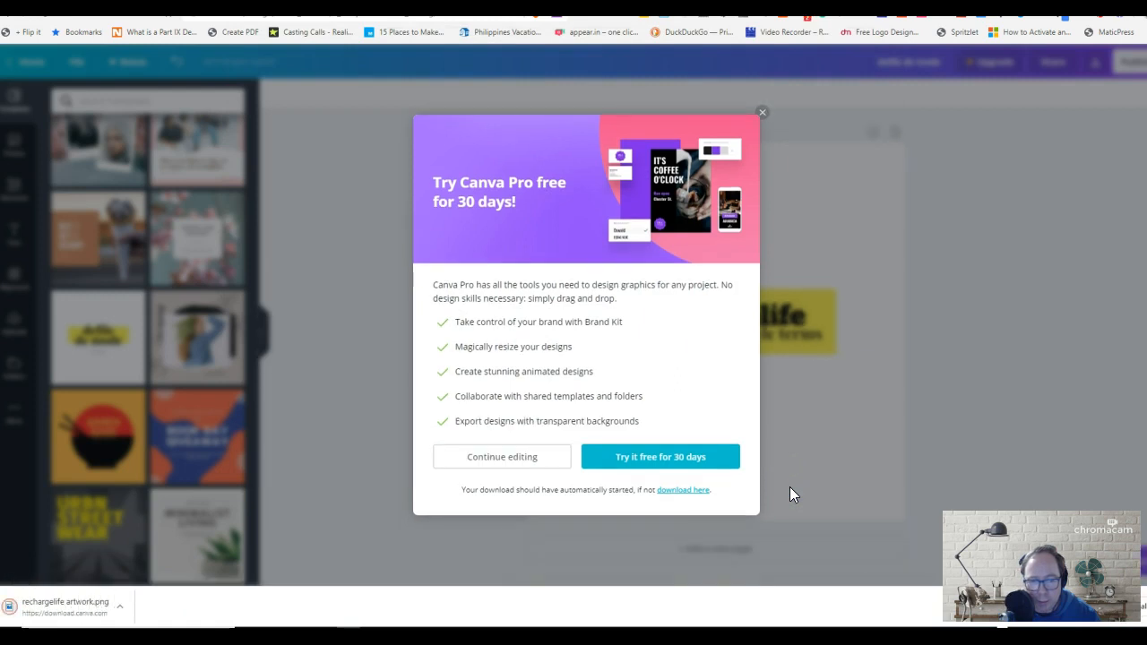
pyautogui.click(817, 390)
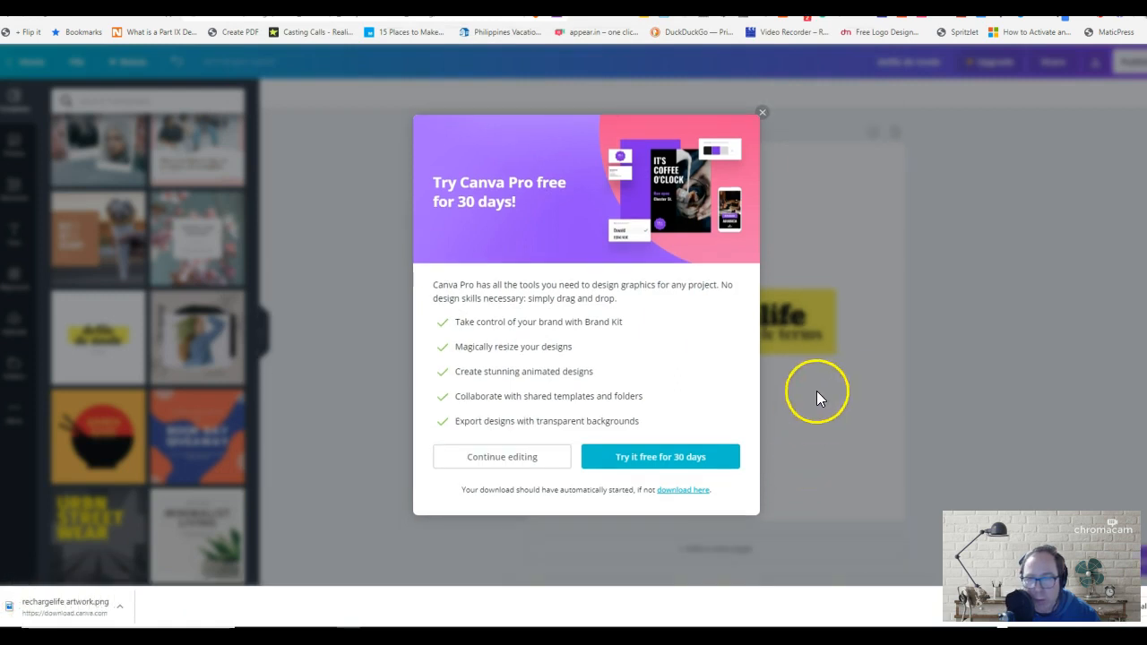